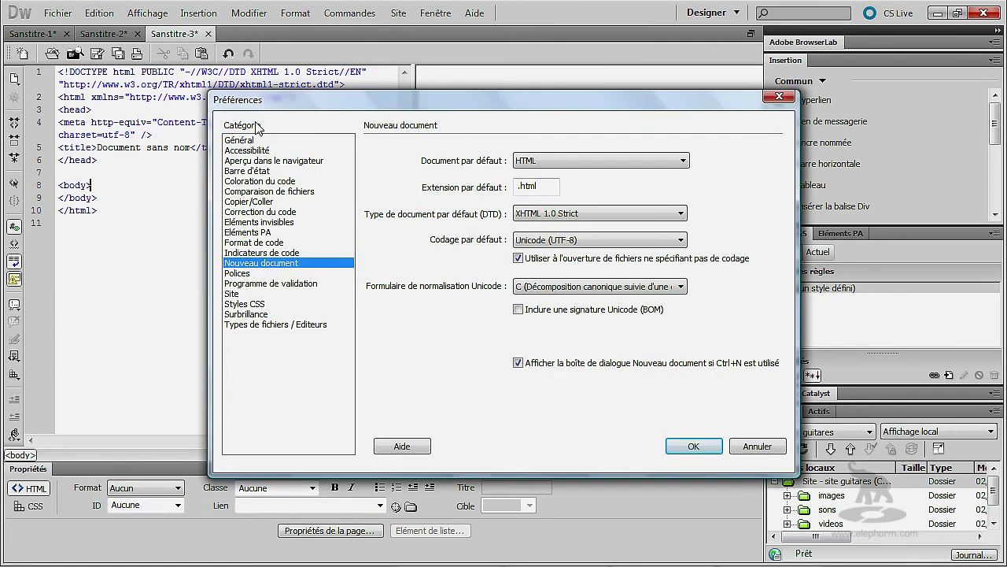
# Review the Général preferences, including the strong and em option, and the Accessibilité preferences
pyautogui.click(245, 141)
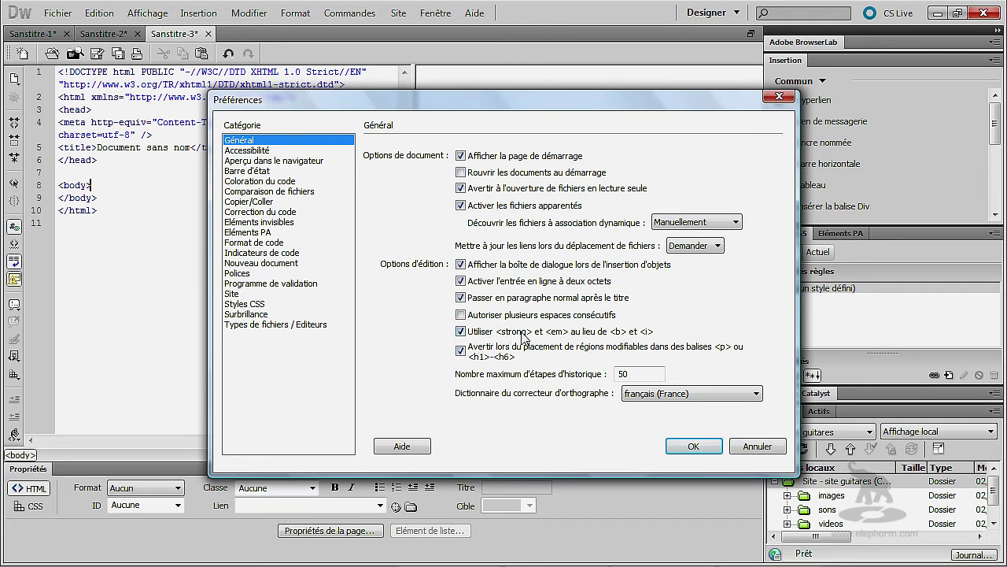
pyautogui.click(670, 337)
pyautogui.click(255, 151)
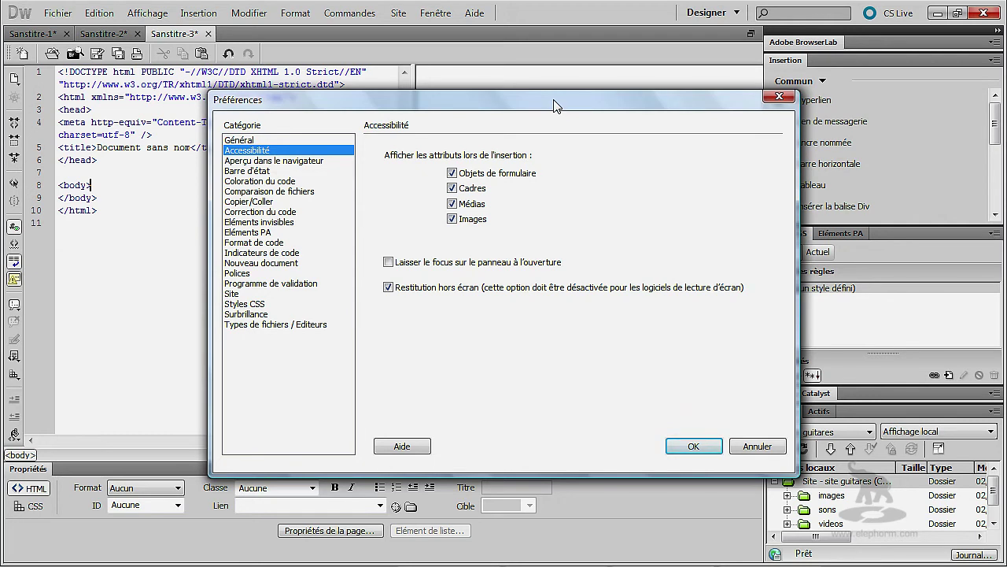
# Add a preview browser named Safari in the Aperçu dans le navigateur preferences, with the path C:\Program Files\Safari\Safari.exe
pyautogui.click(250, 161)
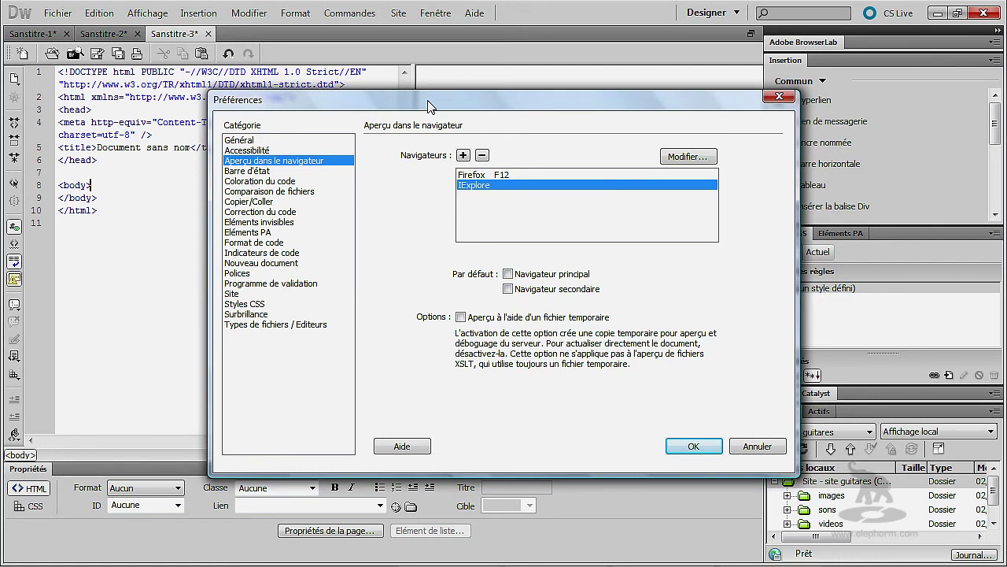
pyautogui.moveTo(428, 101); pyautogui.dragTo(405, 87)
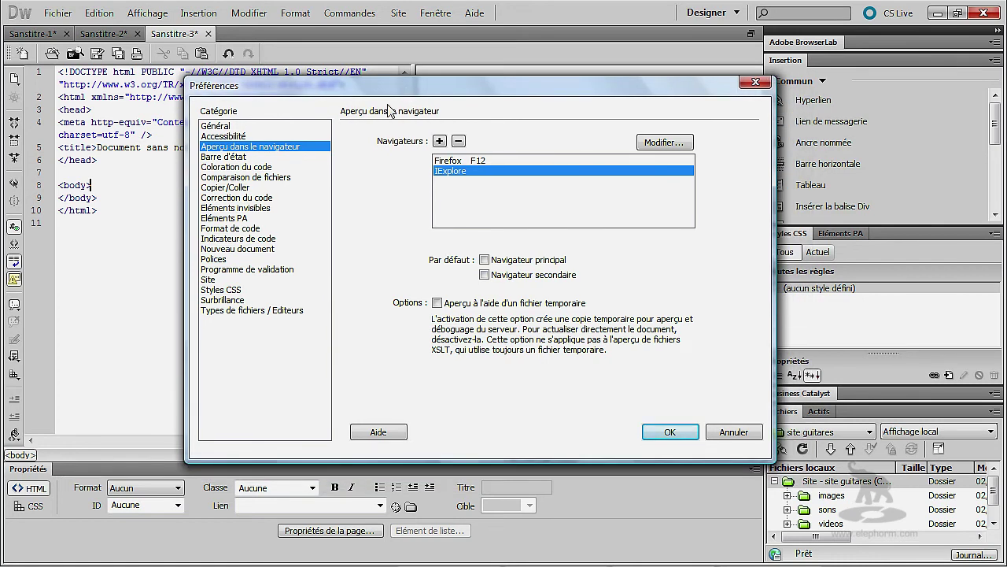
pyautogui.click(440, 142)
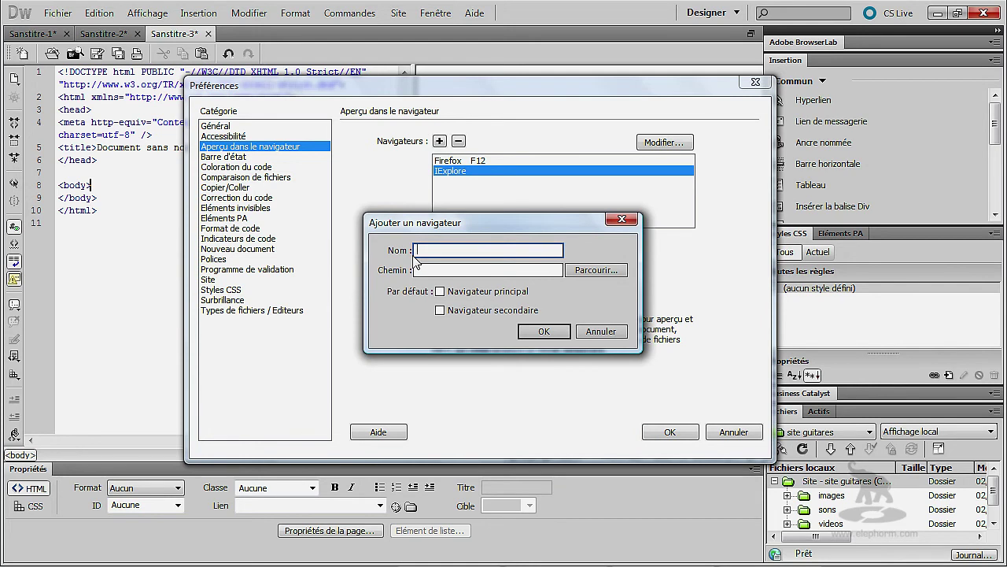
pyautogui.write('Safari')
pyautogui.click(586, 271)
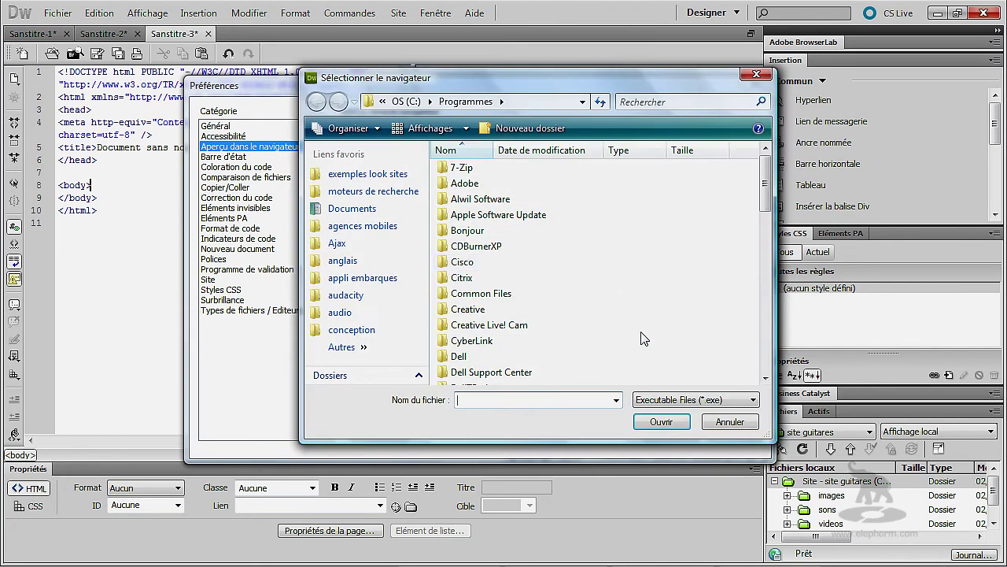
pyautogui.moveTo(769, 189); pyautogui.dragTo(766, 316)
pyautogui.doubleClick(469, 252)
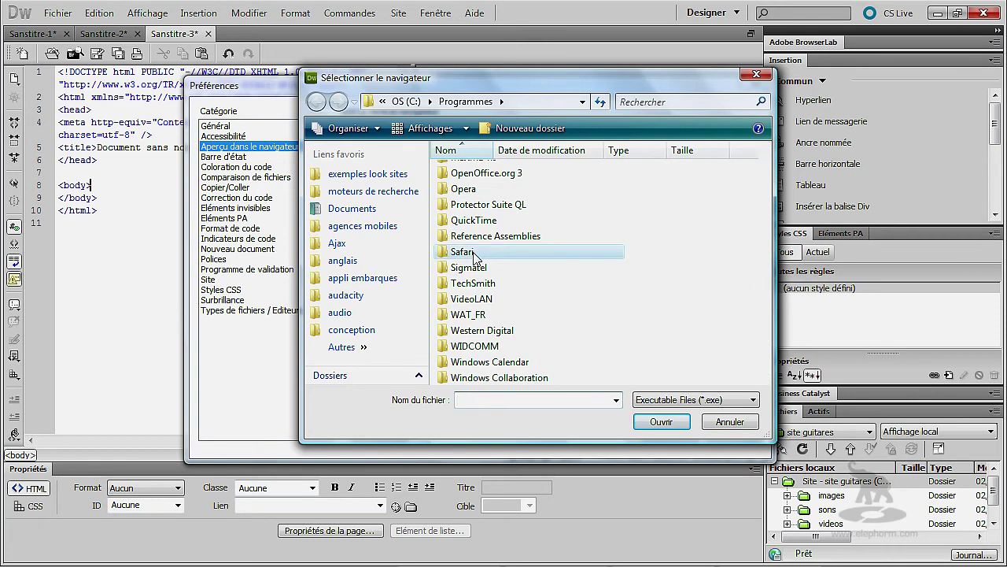
pyautogui.click(555, 329)
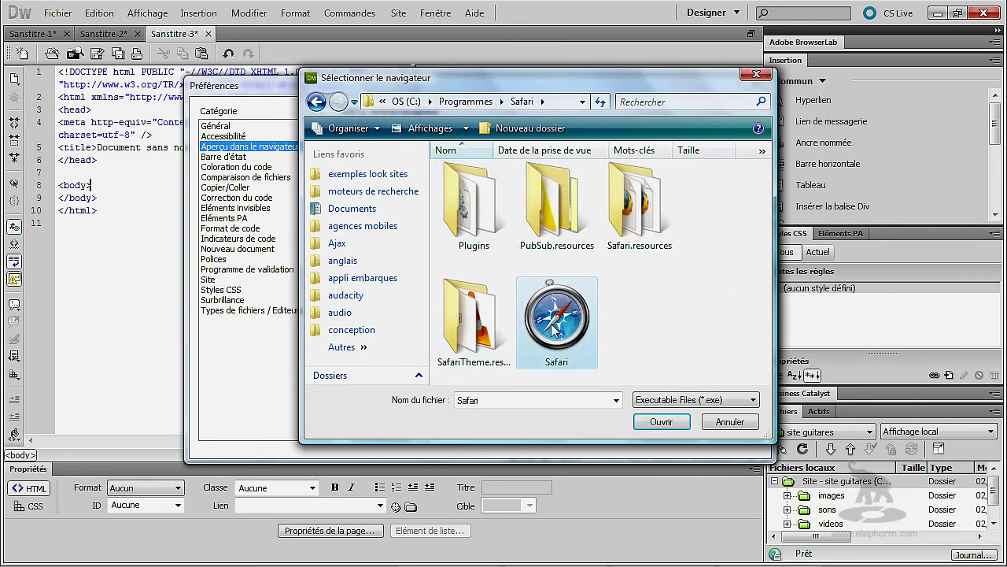
pyautogui.click(681, 428)
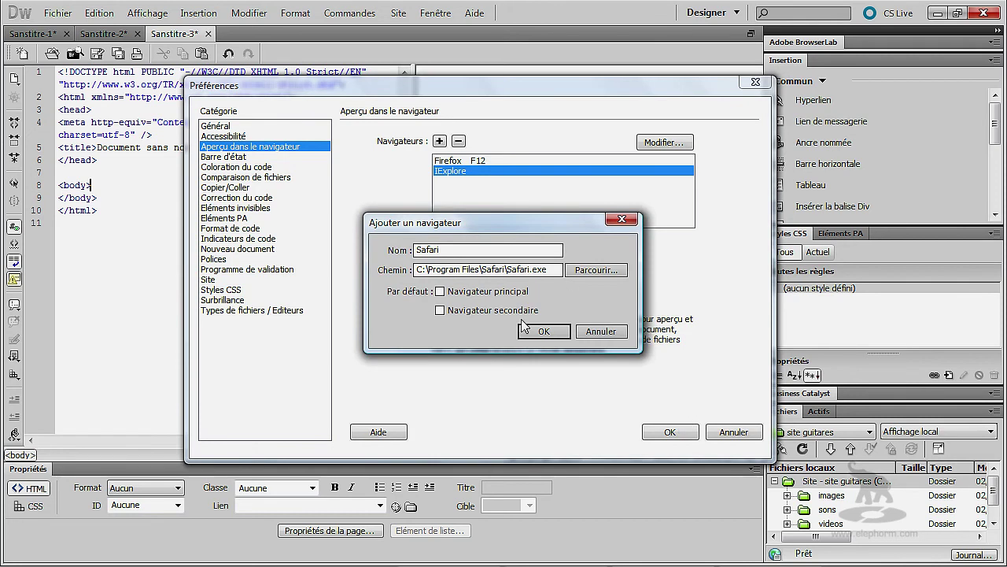
pyautogui.click(543, 331)
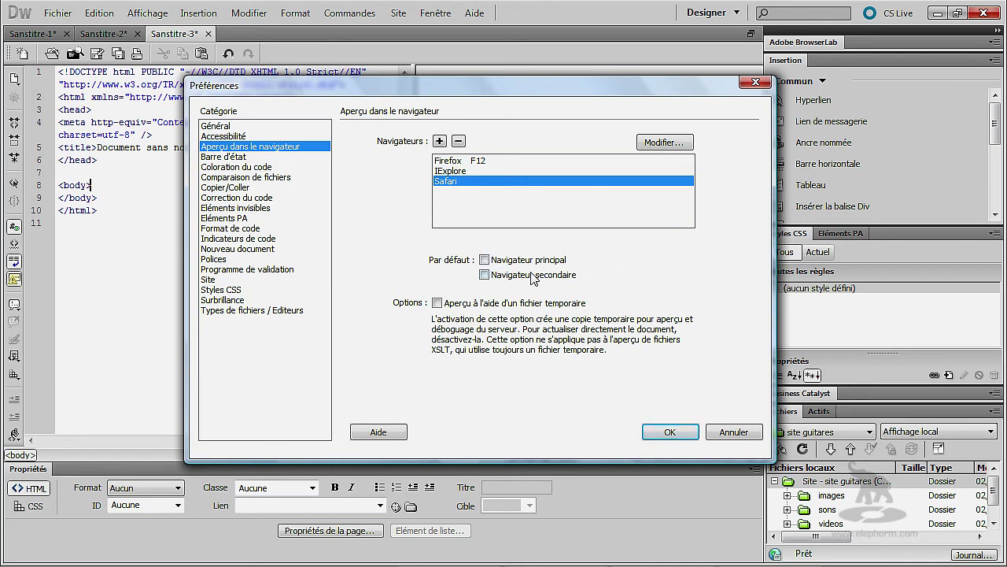
# Try Safari as the primary preview browser and set Firefox back as the primary browser
pyautogui.click(485, 260)
pyautogui.click(452, 162)
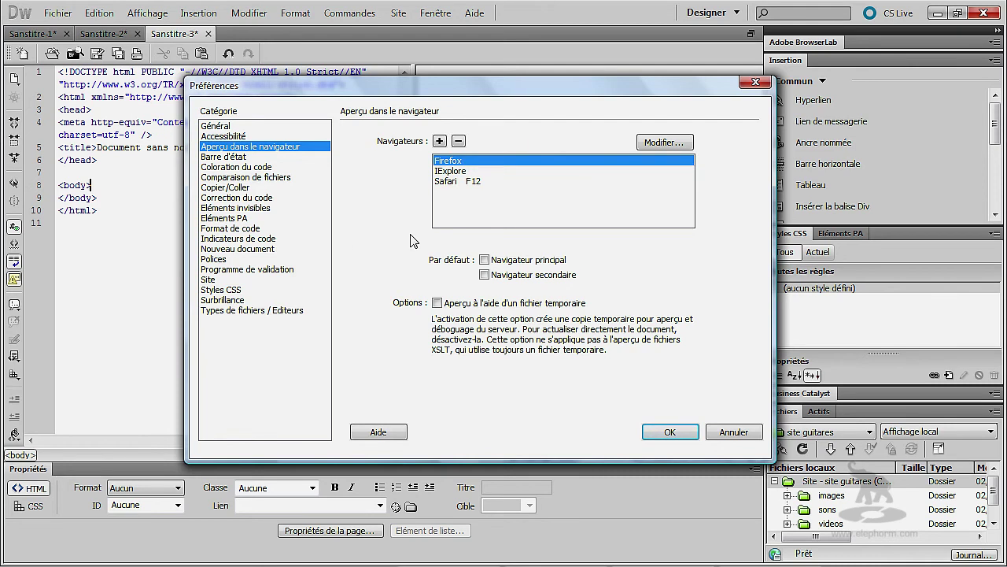
pyautogui.click(485, 260)
# Set IExplore as the secondary preview browser
pyautogui.click(460, 171)
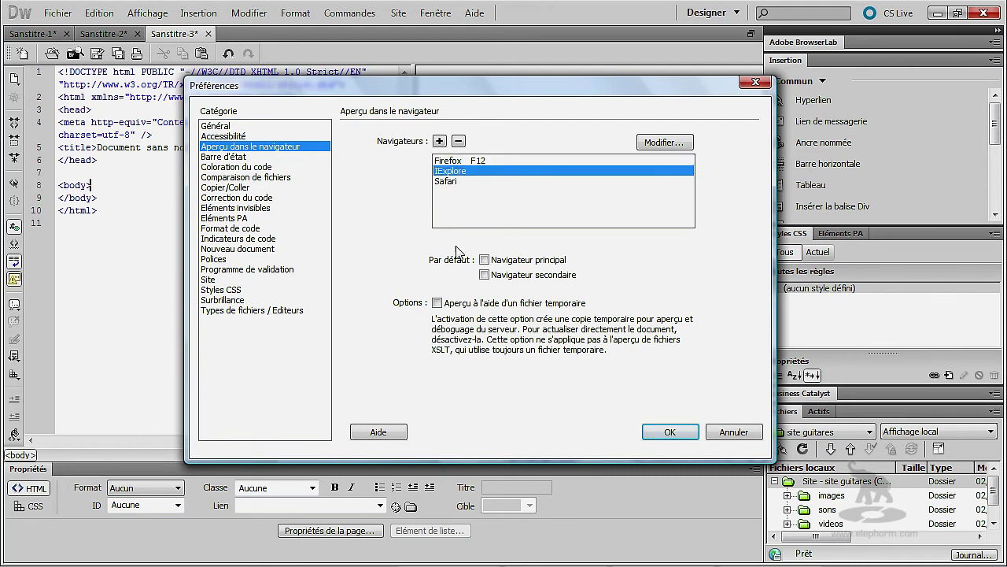
pyautogui.click(485, 275)
# Review the Barre d'état preferences and open the HTML colouring scheme from the Coloration du code preferences
pyautogui.click(241, 156)
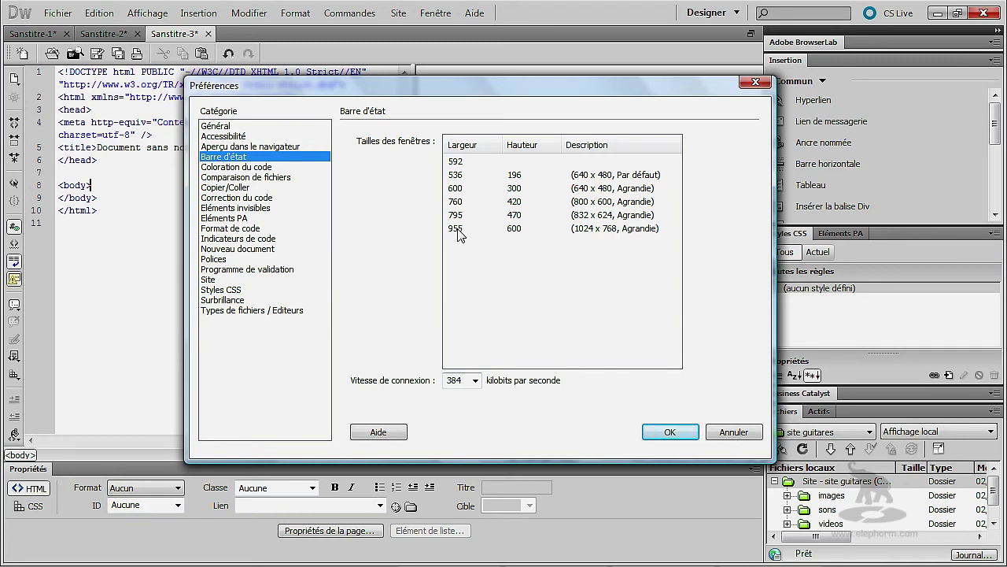
pyautogui.click(285, 167)
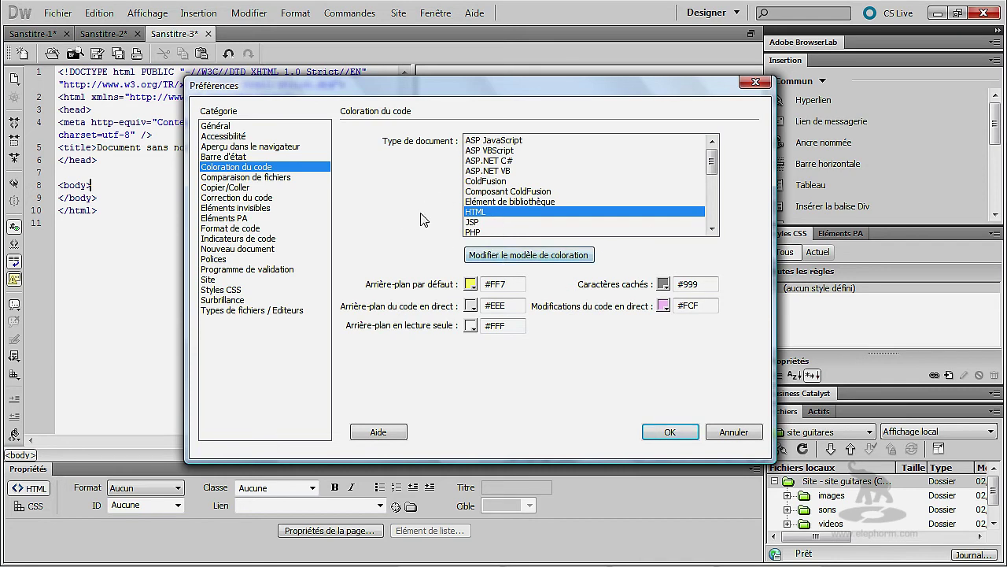
pyautogui.doubleClick(476, 214)
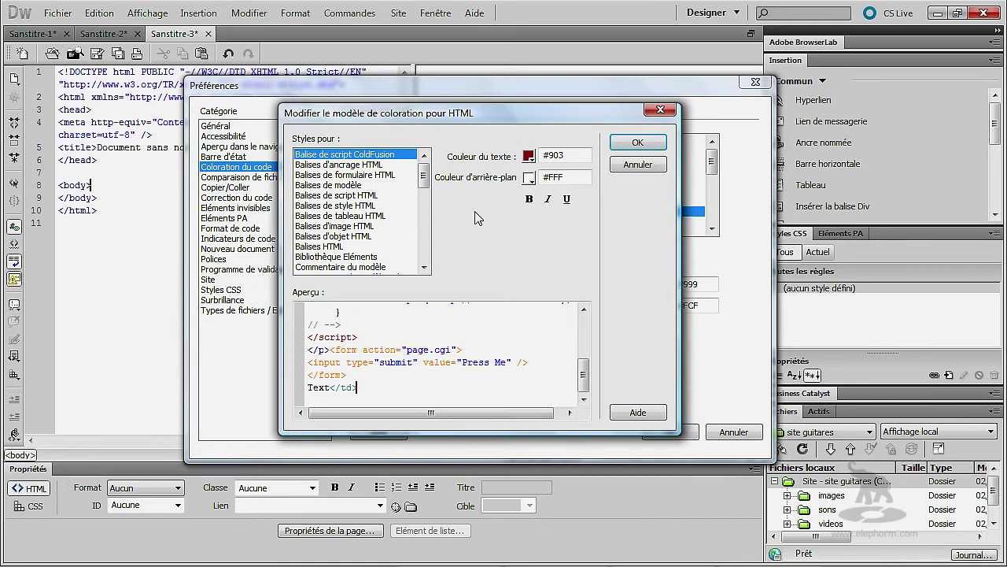
pyautogui.moveTo(486, 117); pyautogui.dragTo(628, 91)
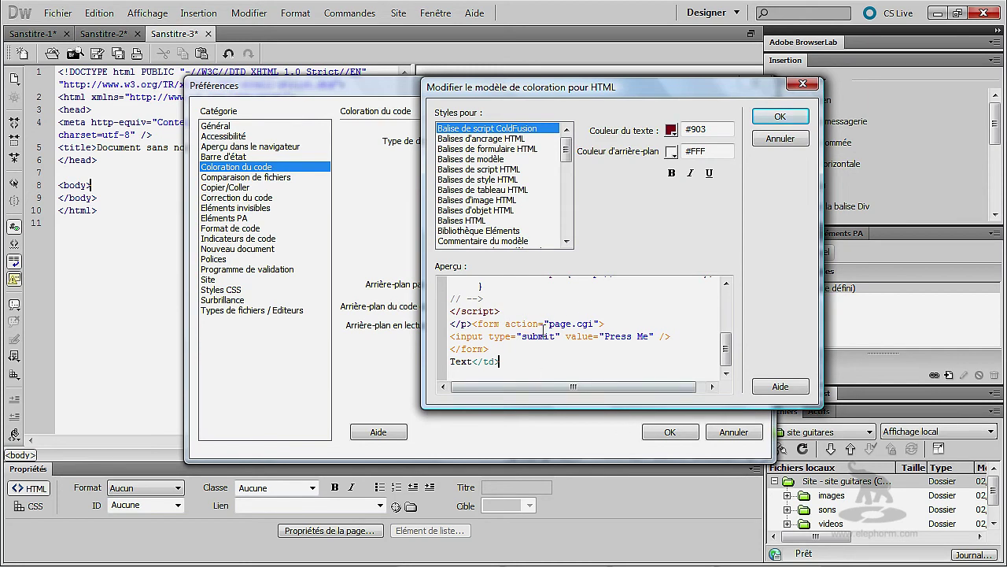
# Examine the text colours of the HTML tag and CSS styles and the code preview in the HTML colouring scheme, and close it
pyautogui.click(478, 139)
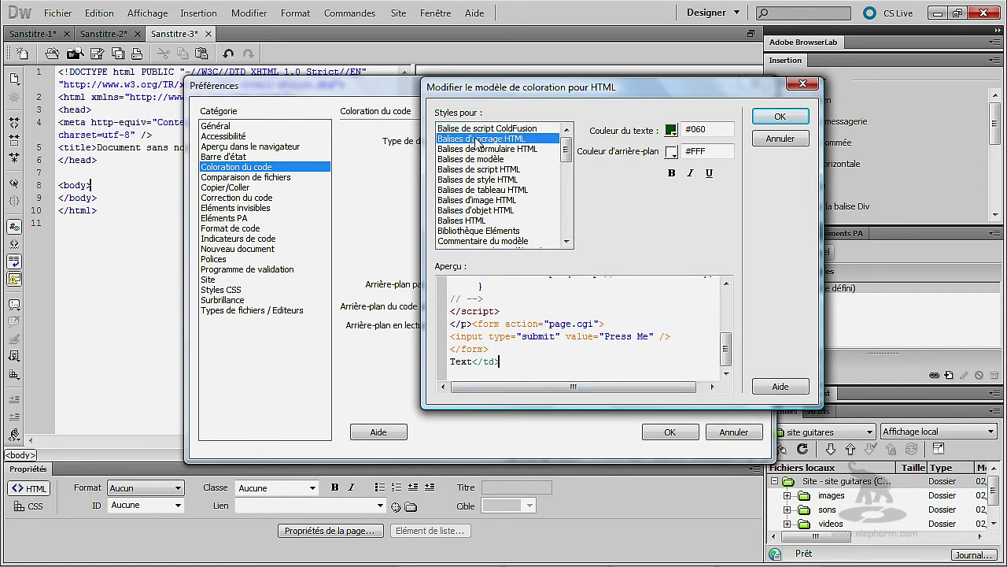
pyautogui.moveTo(566, 150)
pyautogui.mouseDown()
pyautogui.moveTo(566, 163)
pyautogui.moveTo(565, 148)
pyautogui.mouseUp()
pyautogui.click(551, 169)
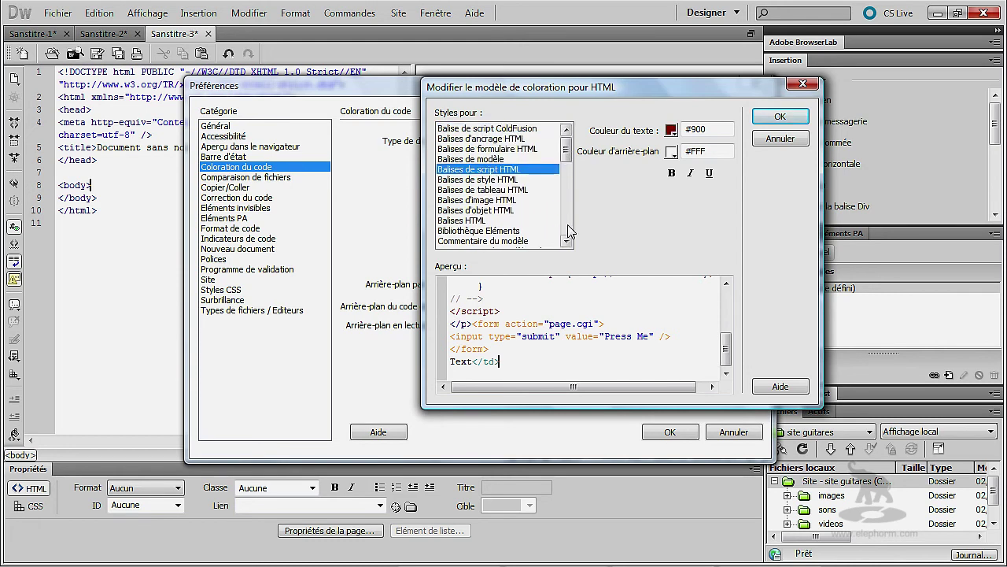
pyautogui.click(493, 189)
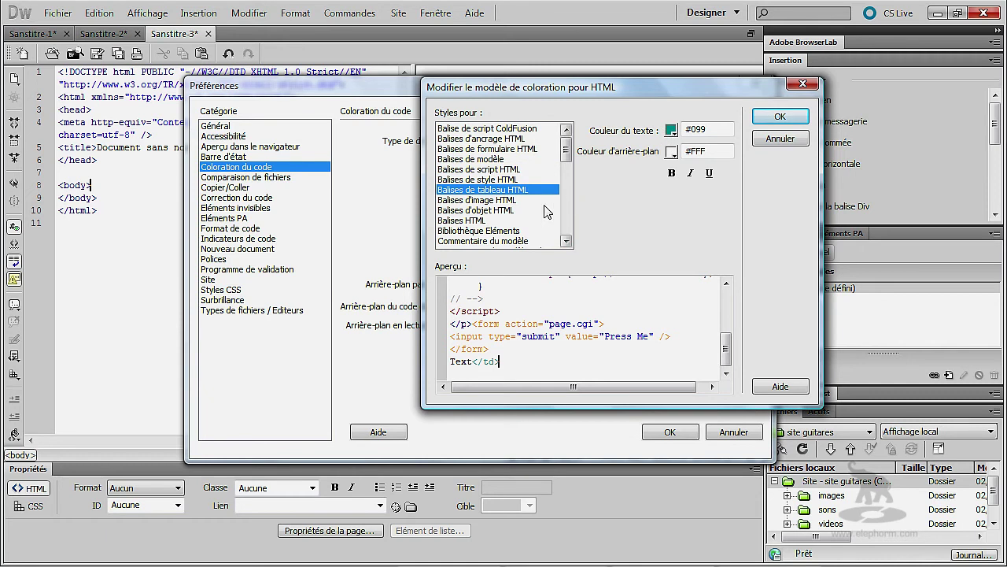
pyautogui.click(566, 241)
pyautogui.click(566, 241)
pyautogui.click(566, 241)
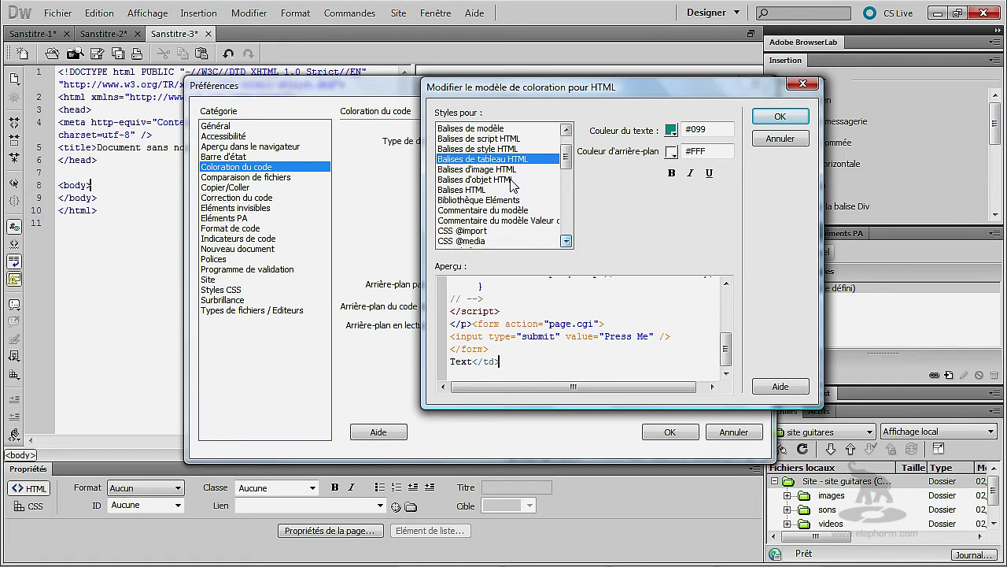
pyautogui.click(510, 179)
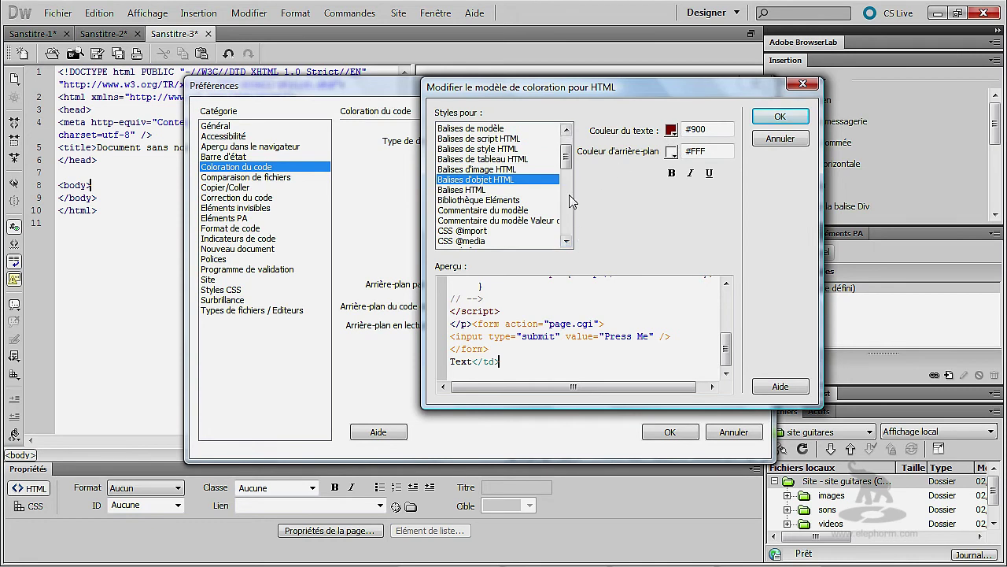
pyautogui.moveTo(566, 160); pyautogui.dragTo(566, 165)
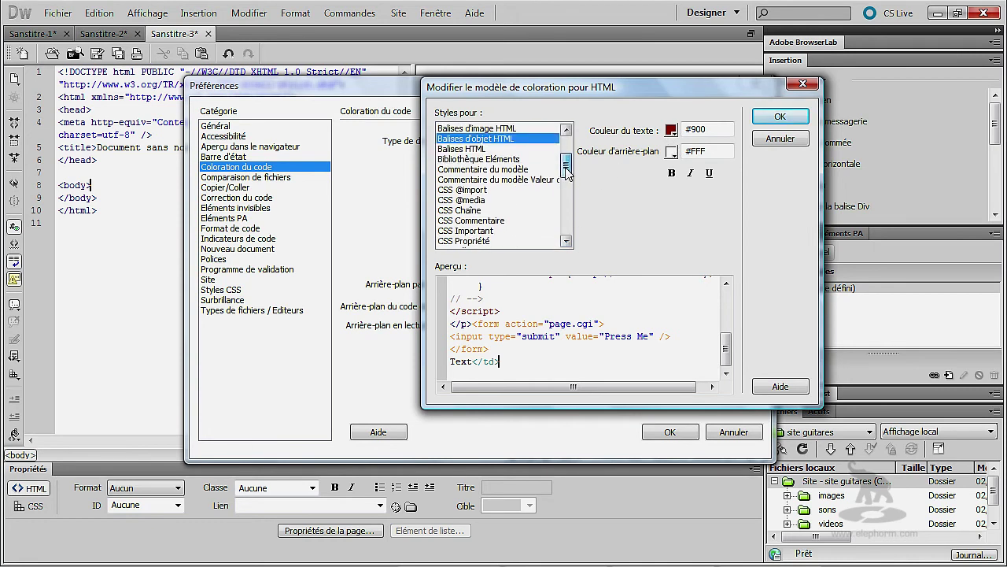
pyautogui.click(470, 211)
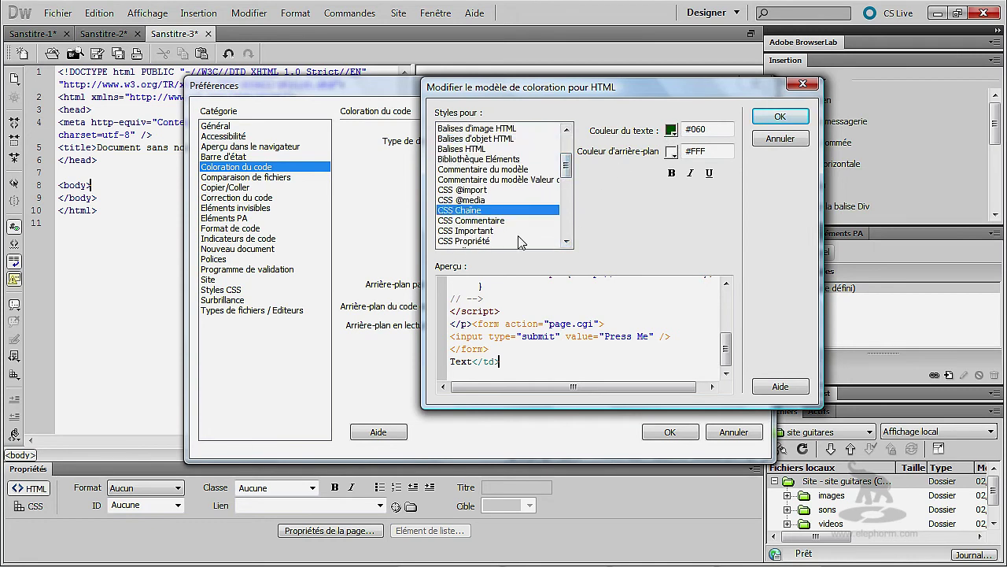
pyautogui.moveTo(565, 167); pyautogui.dragTo(566, 180)
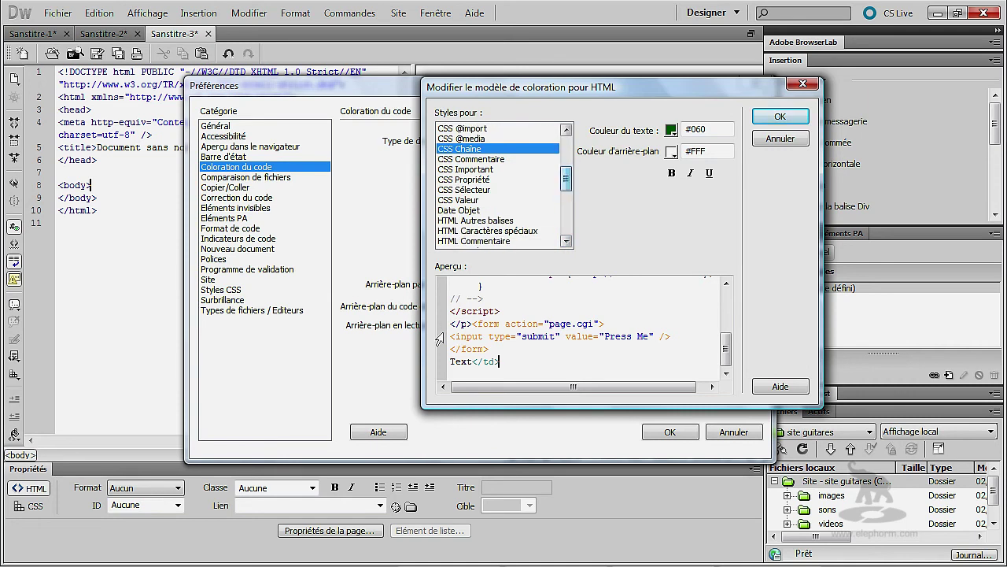
pyautogui.moveTo(726, 351); pyautogui.dragTo(730, 299)
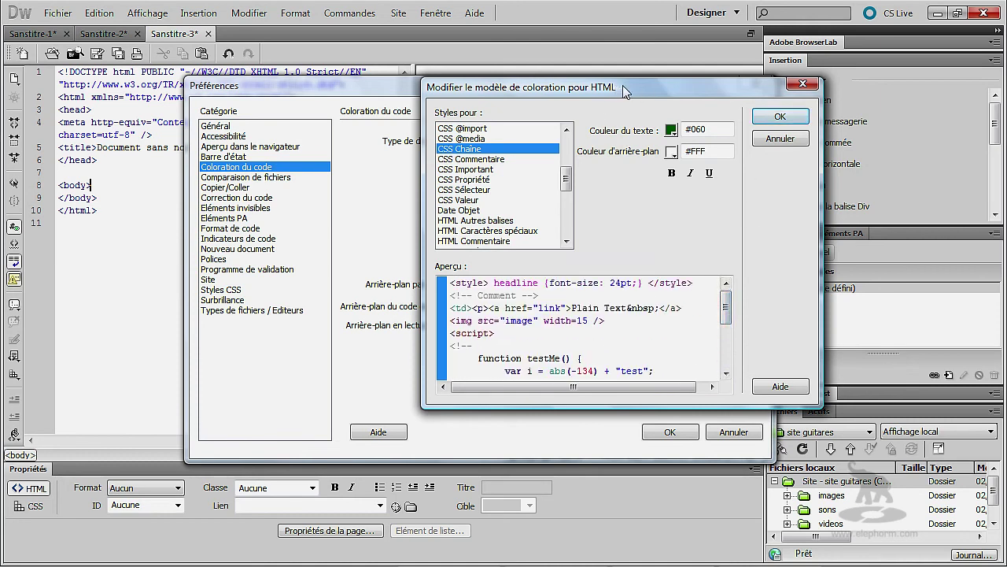
pyautogui.click(794, 120)
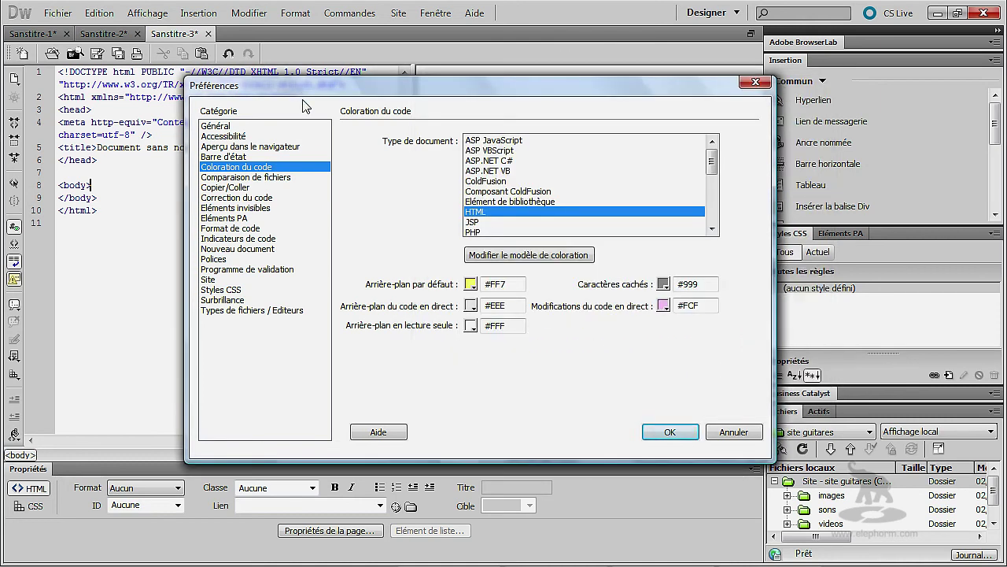
# Review the preferences for Comparaison de fichiers, Copier/Coller and Correction du code
pyautogui.click(287, 178)
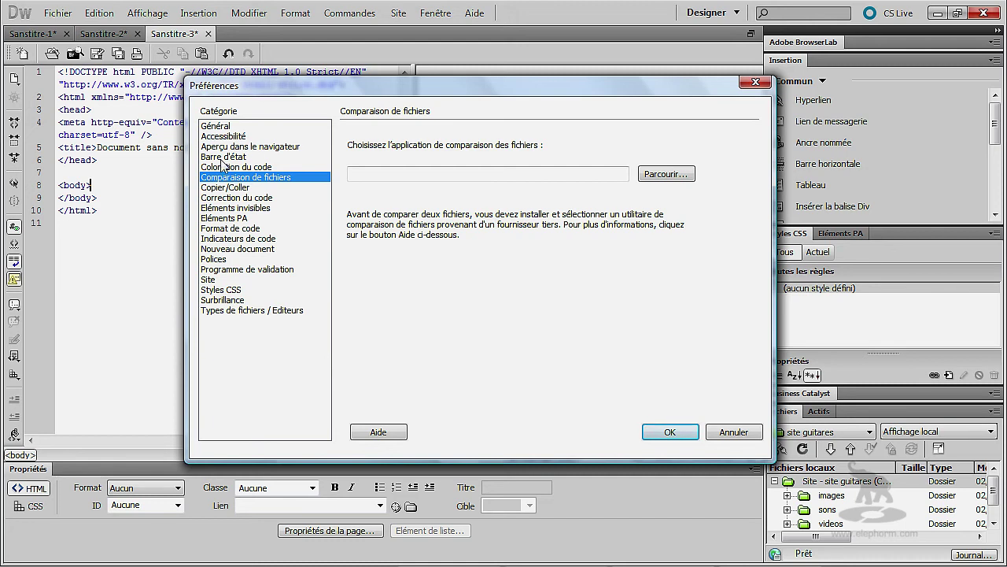
pyautogui.click(220, 188)
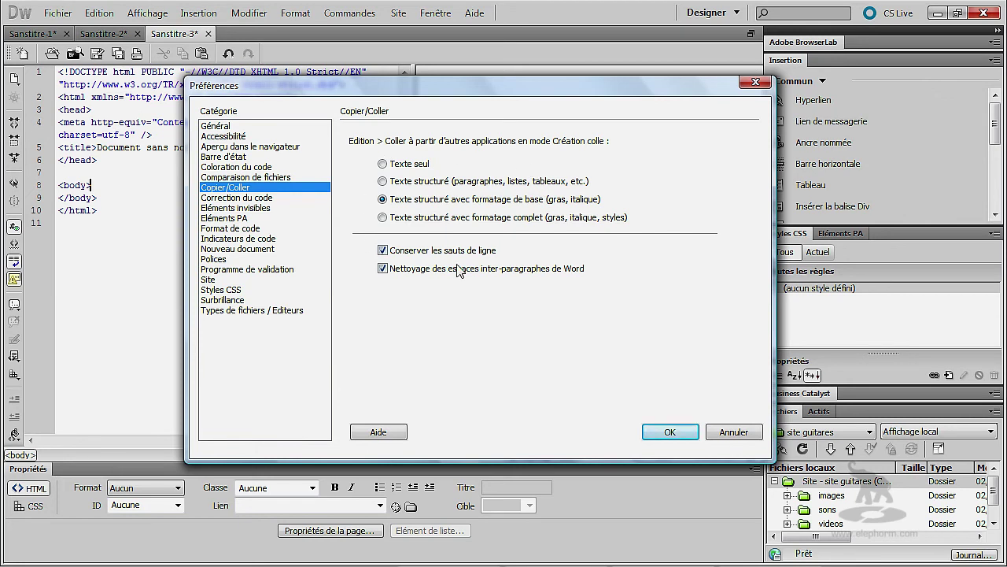
pyautogui.click(258, 198)
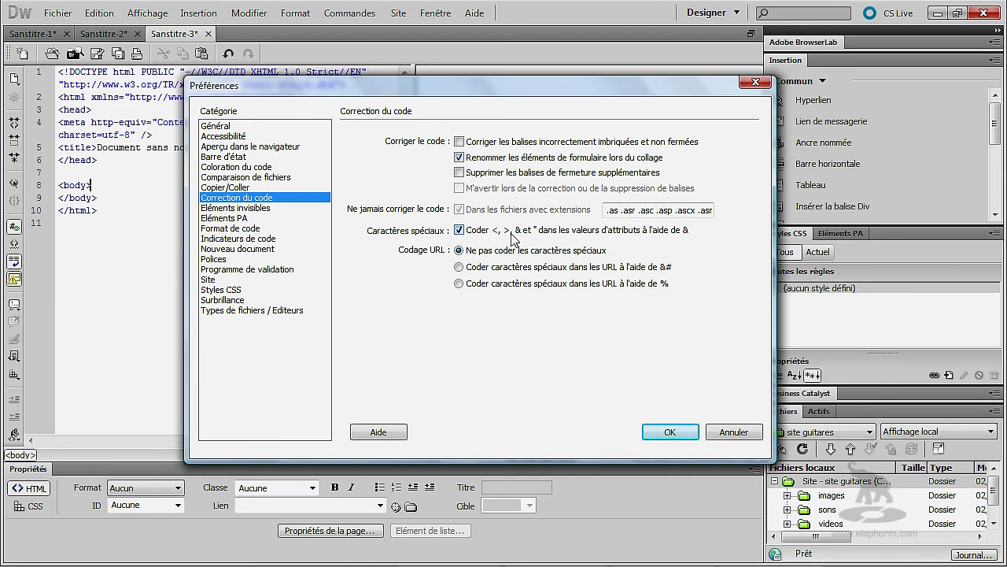
pyautogui.moveTo(555, 85); pyautogui.dragTo(543, 148)
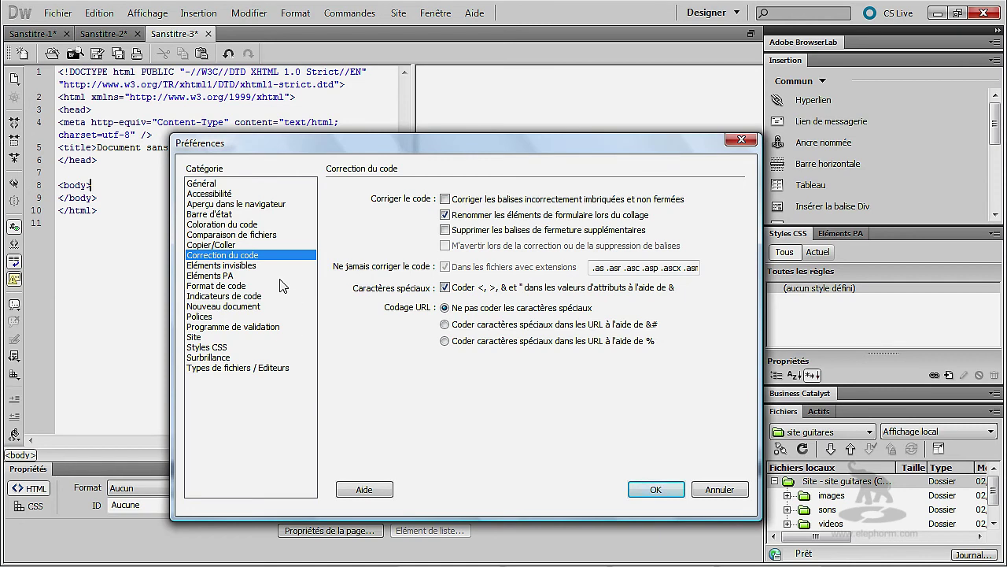
# Review the preferences for Eléments invisibles, Eléments PA, Format de code and Indicateurs de code
pyautogui.click(242, 266)
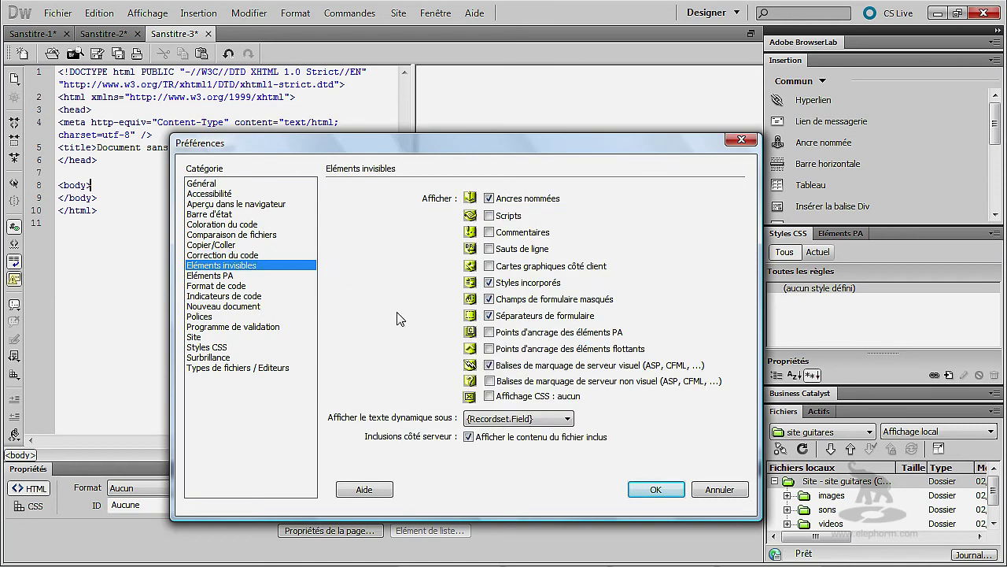
pyautogui.moveTo(431, 149); pyautogui.dragTo(440, 71)
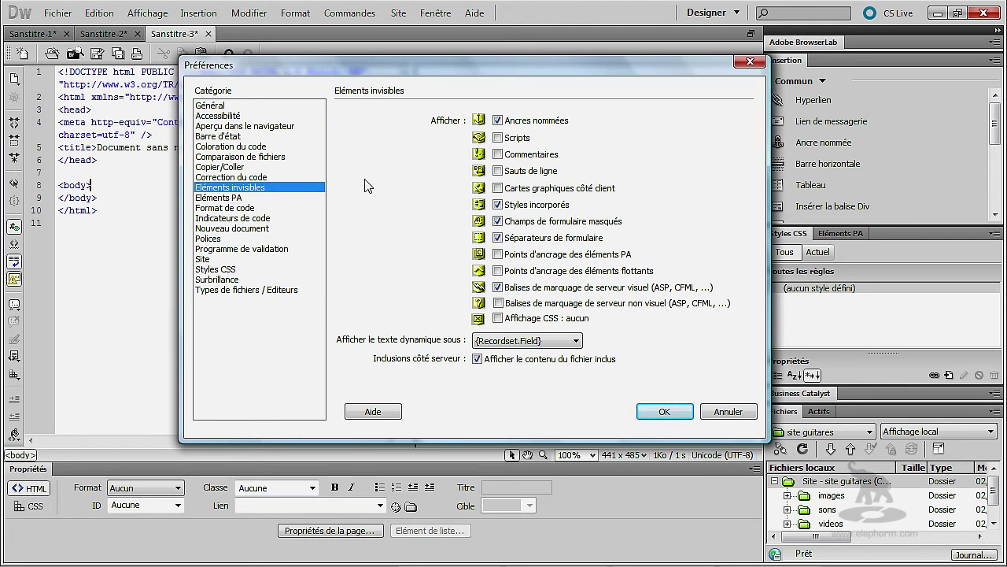
pyautogui.click(217, 198)
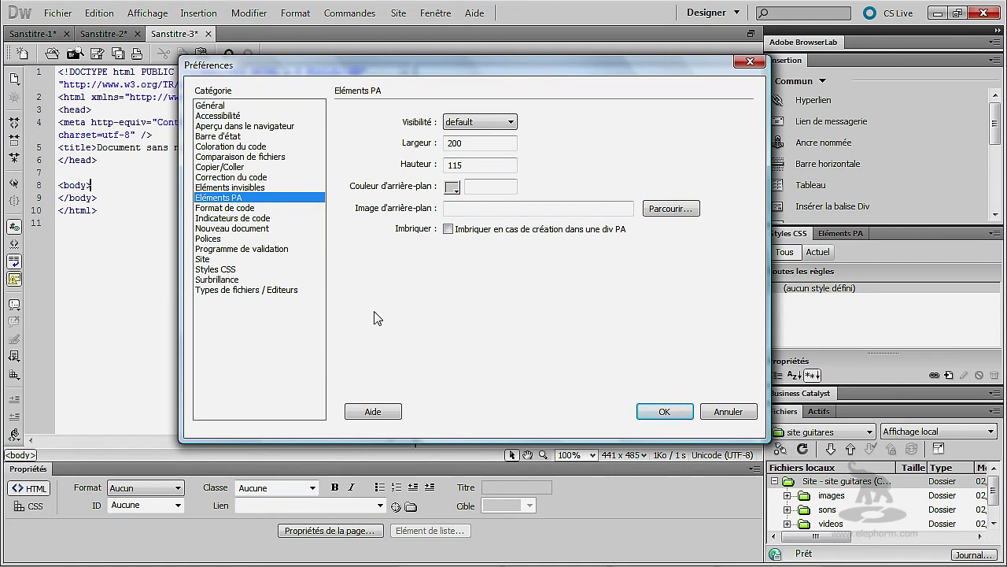
pyautogui.click(206, 208)
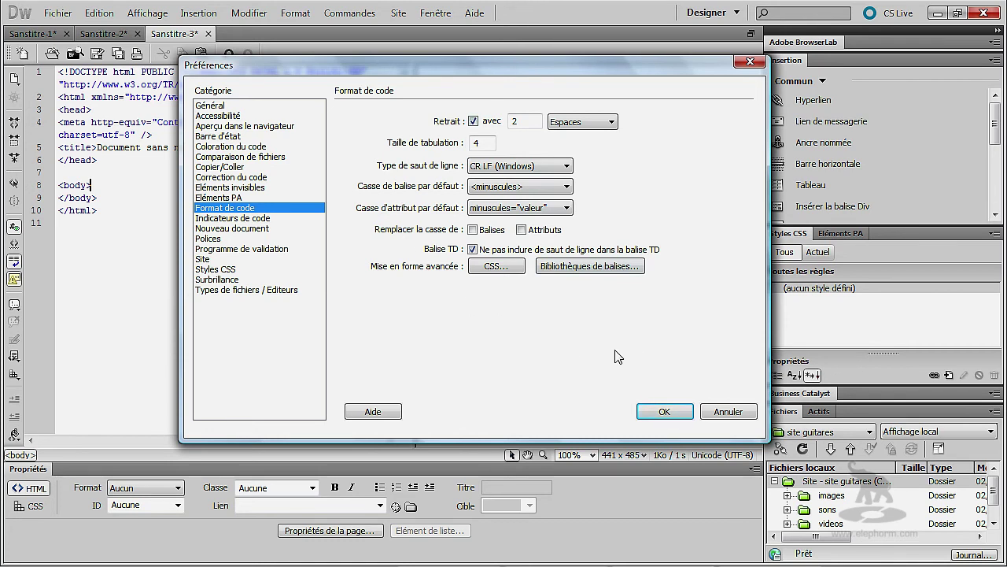
pyautogui.click(249, 219)
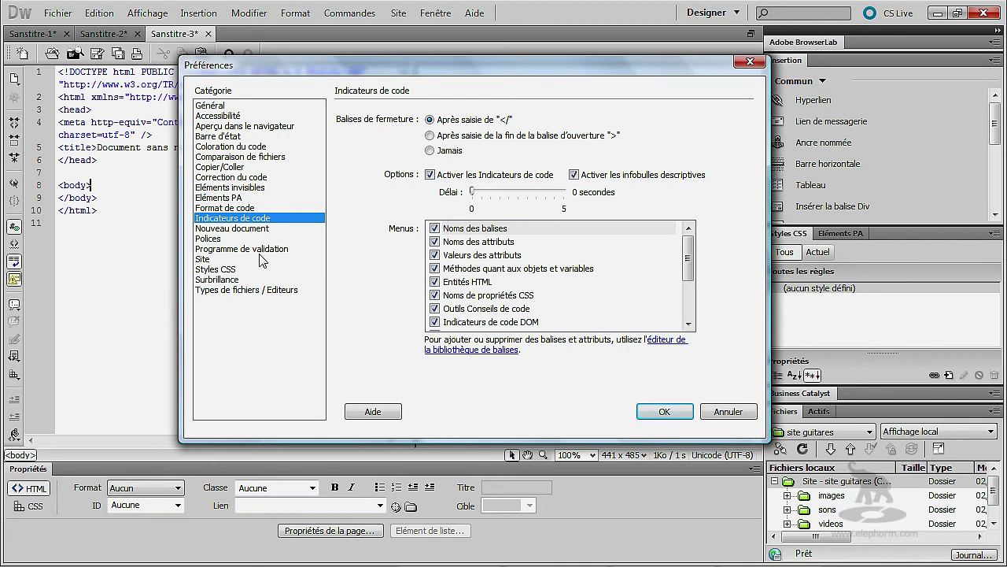
# Review the Nouveau document and Polices preferences, including the sizes available for the fixed font
pyautogui.click(255, 229)
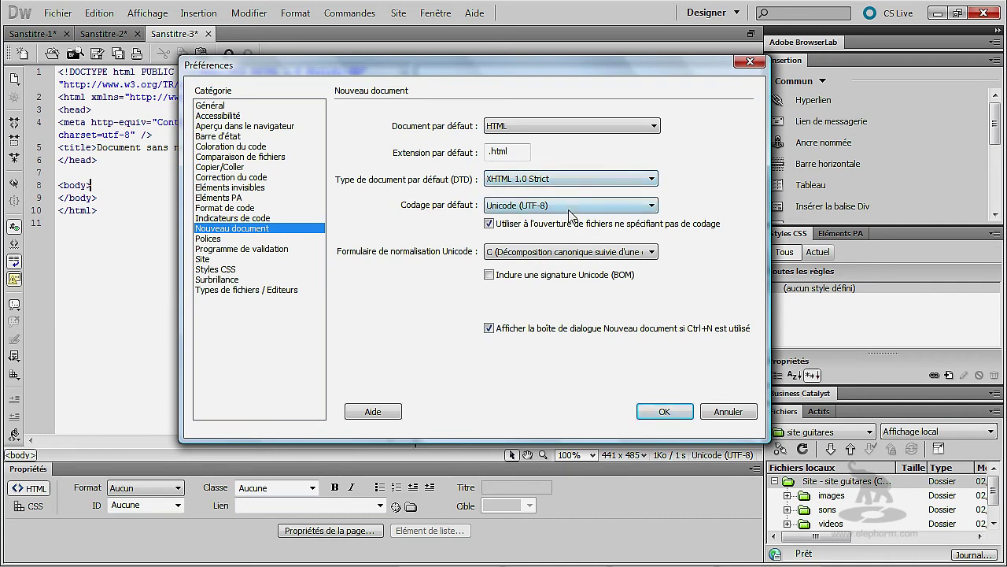
pyautogui.click(213, 239)
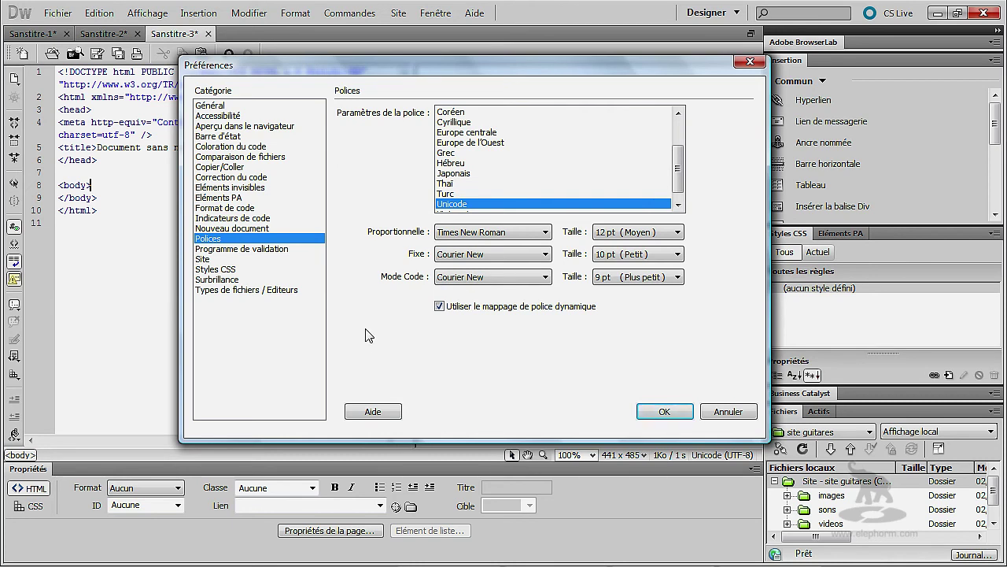
pyautogui.moveTo(540, 72); pyautogui.dragTo(669, 83)
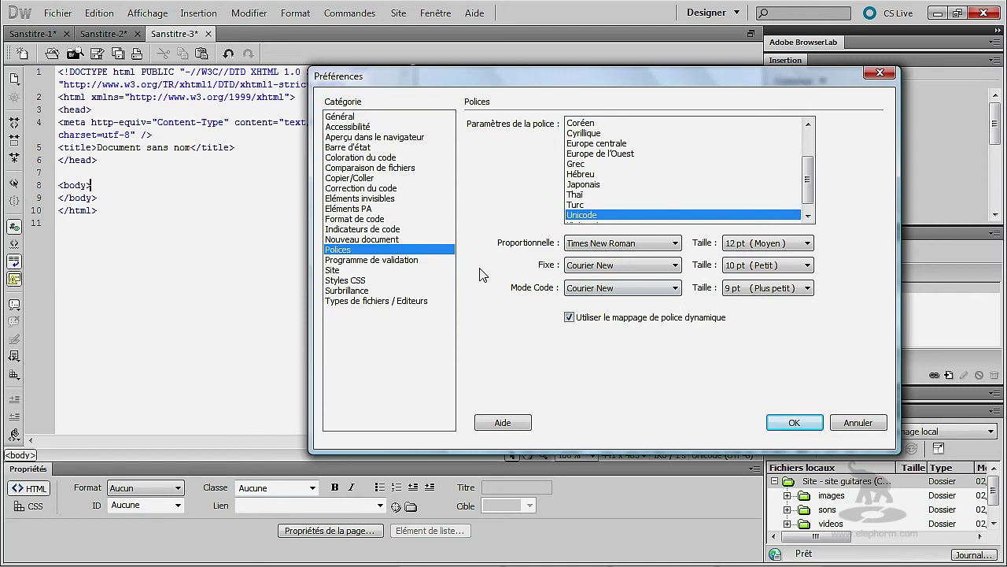
pyautogui.click(778, 268)
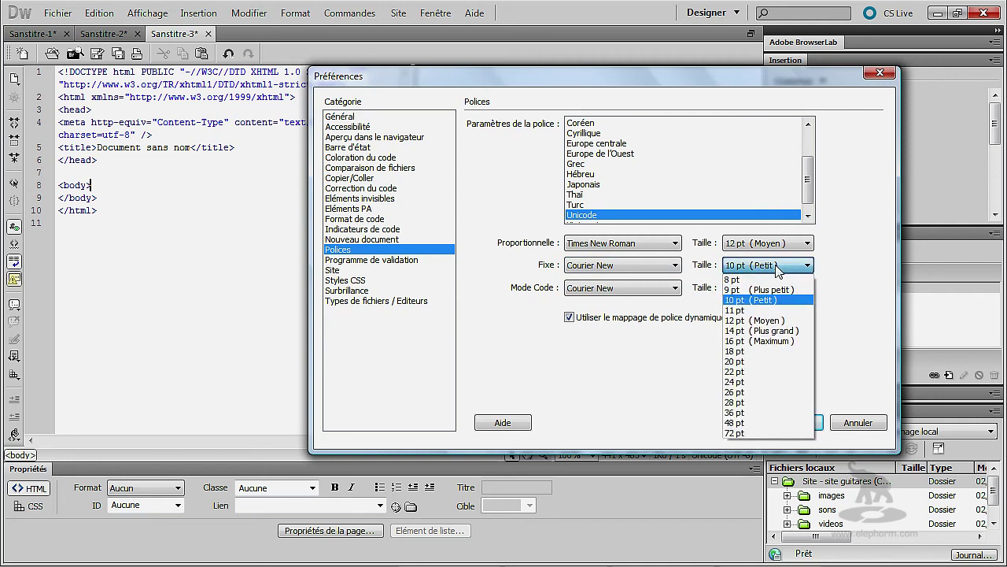
pyautogui.click(778, 268)
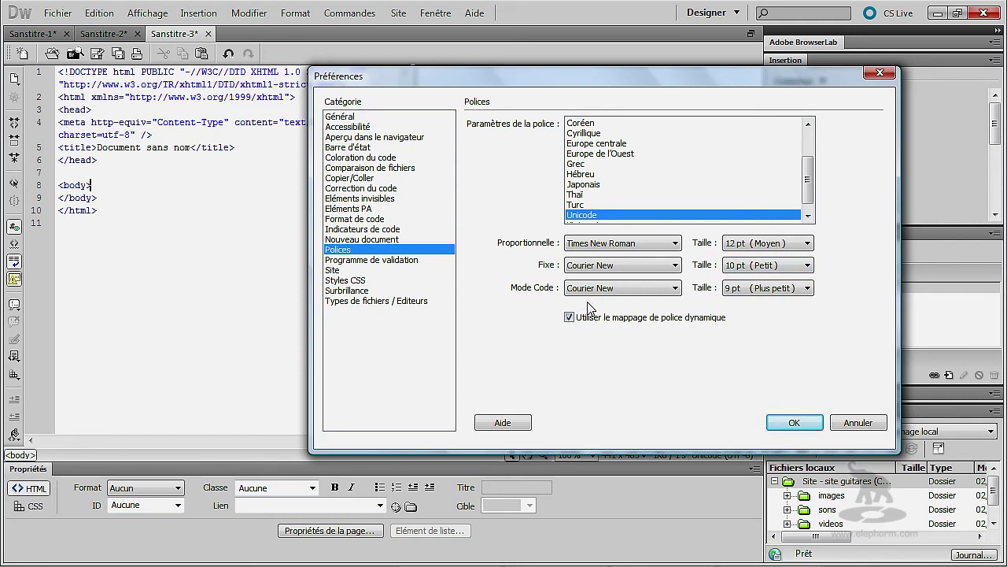
# Set the Programme de validation preferences to validate against XHTML 1.0 Strict when no DOCTYPE is detected
pyautogui.click(343, 260)
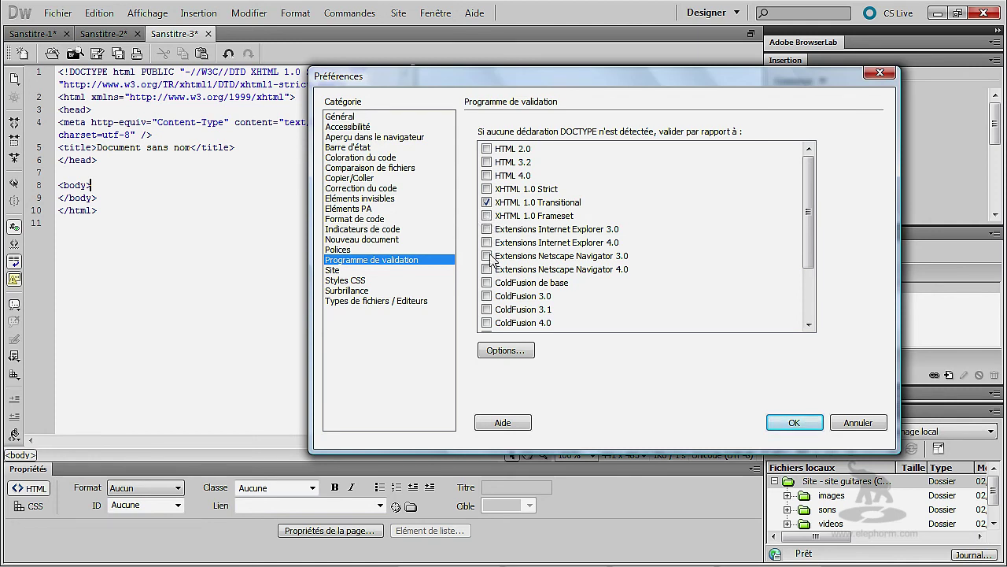
pyautogui.click(487, 190)
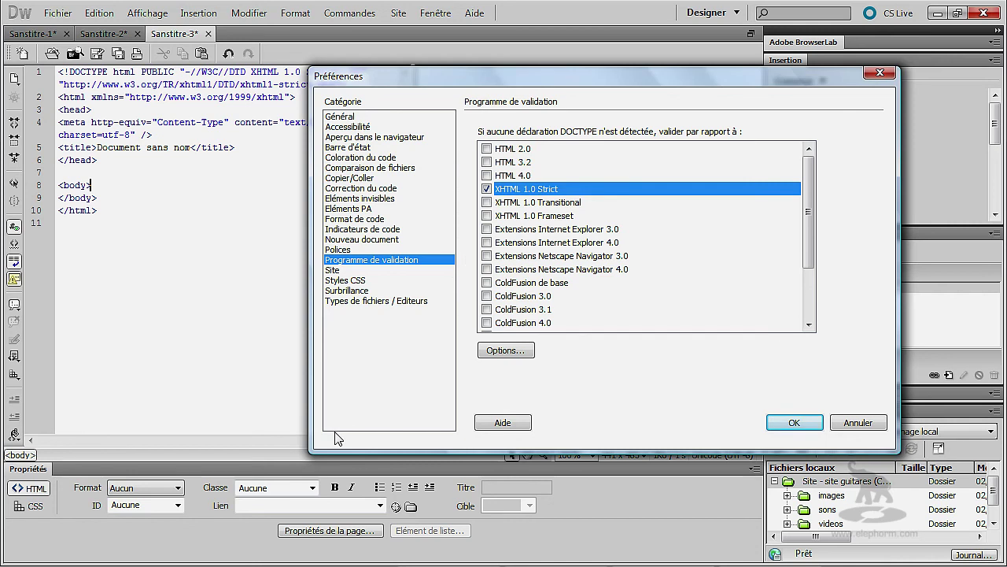
# Review the Site preferences with the list of managed sites, and the Styles CSS and Surbrillance preferences
pyautogui.click(334, 270)
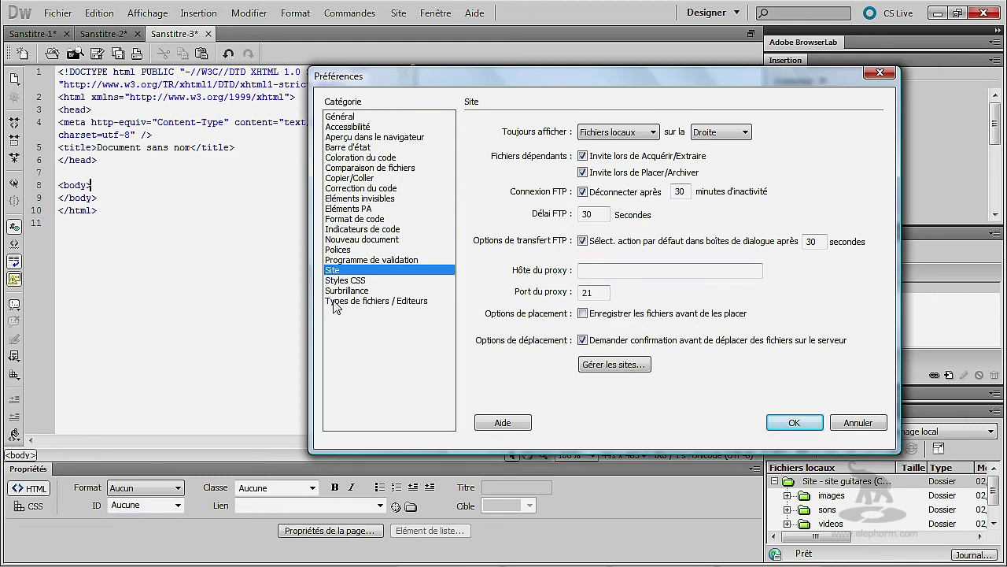
pyautogui.click(617, 368)
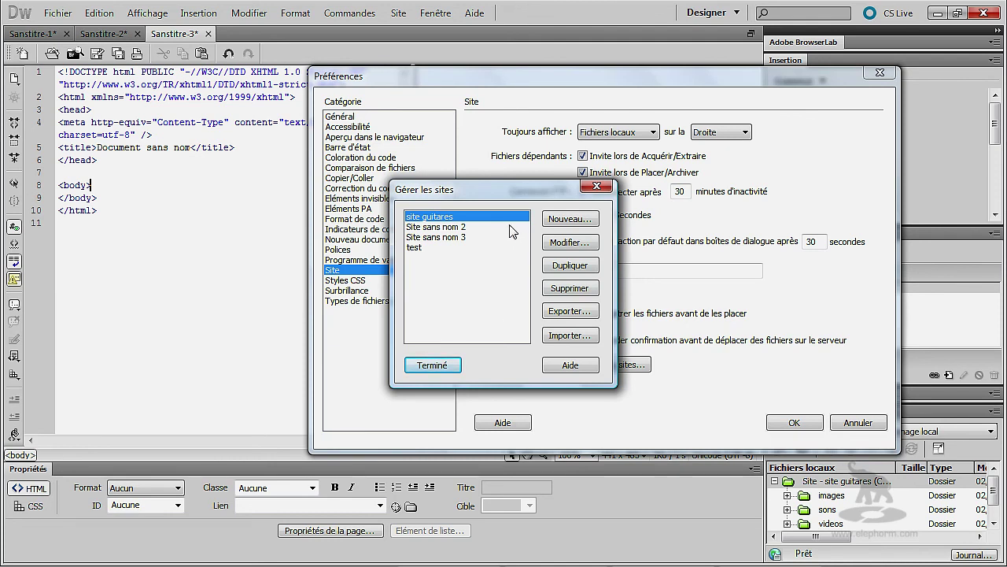
pyautogui.click(440, 367)
pyautogui.click(338, 281)
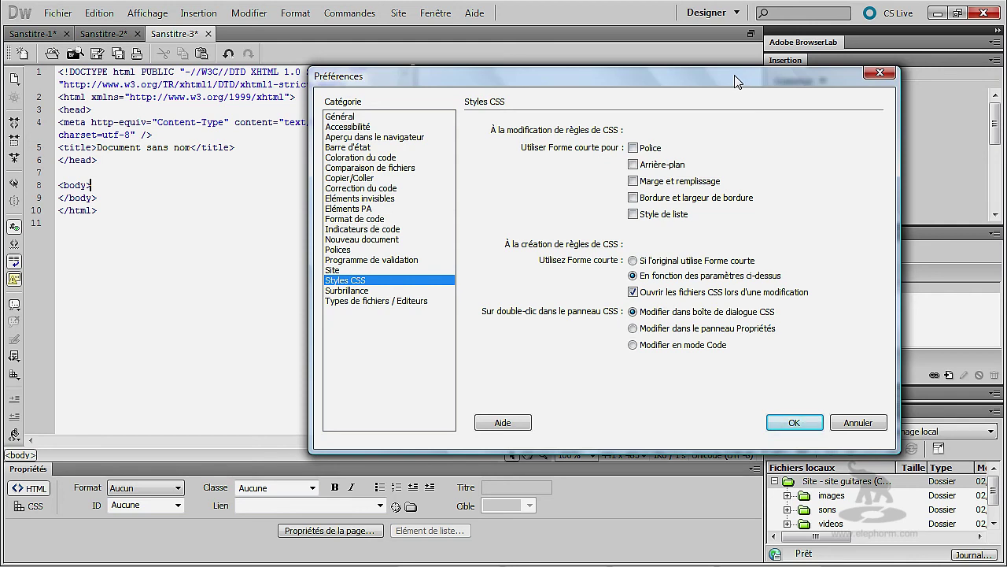
pyautogui.click(347, 292)
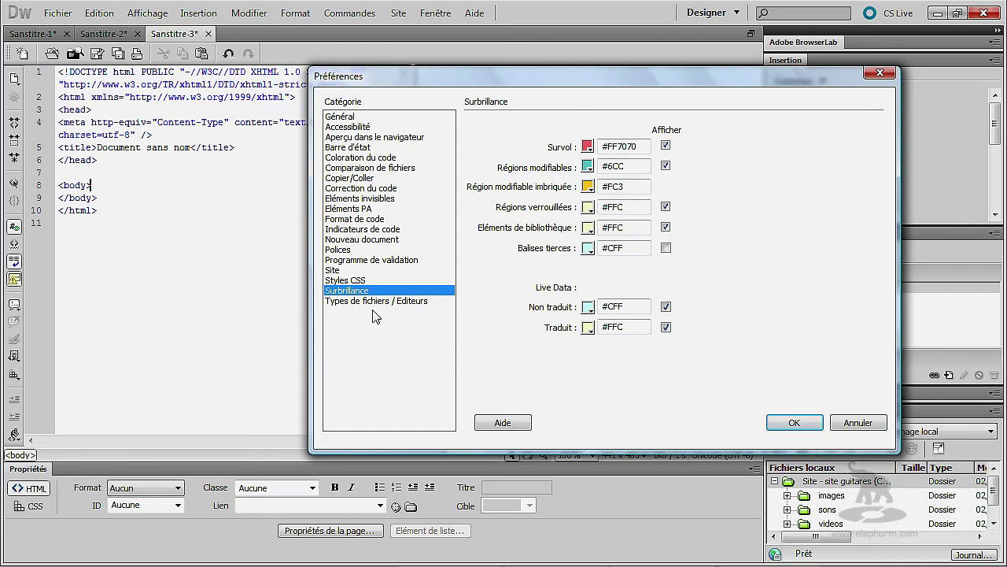
# In the Types de fichiers / Editeurs preferences, make the first Photoshop entry the primary editor for .png files
pyautogui.click(358, 302)
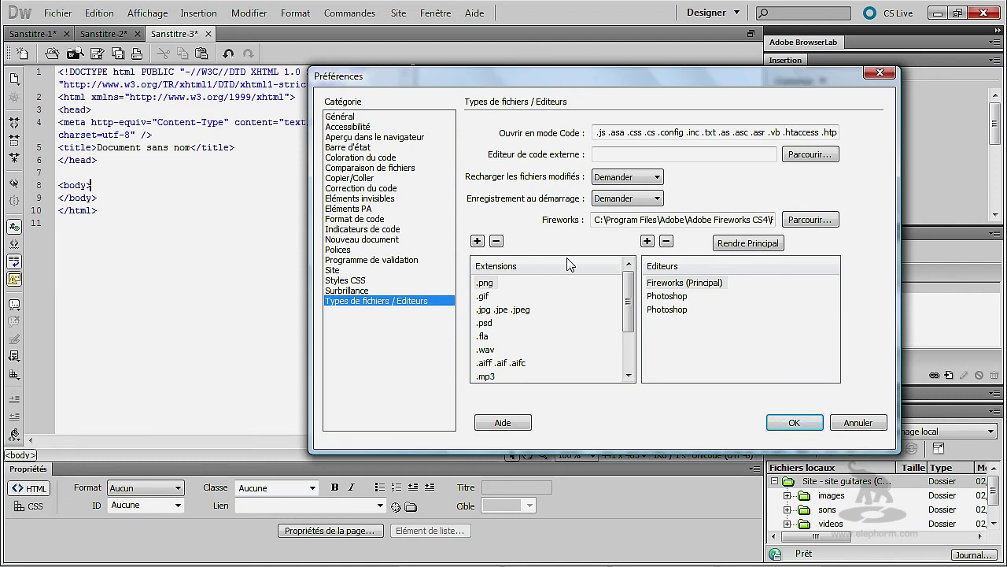
pyautogui.click(485, 285)
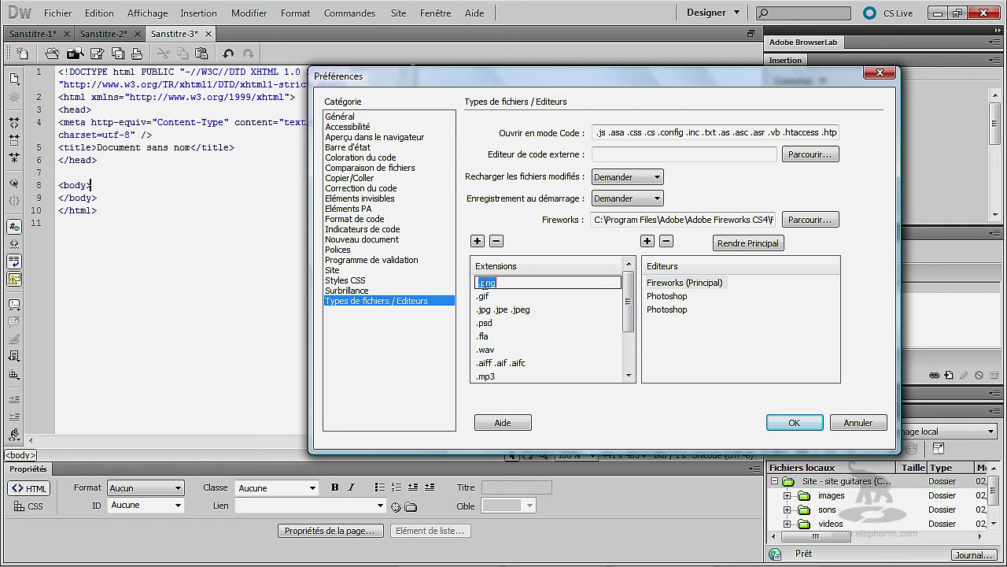
pyautogui.click(674, 287)
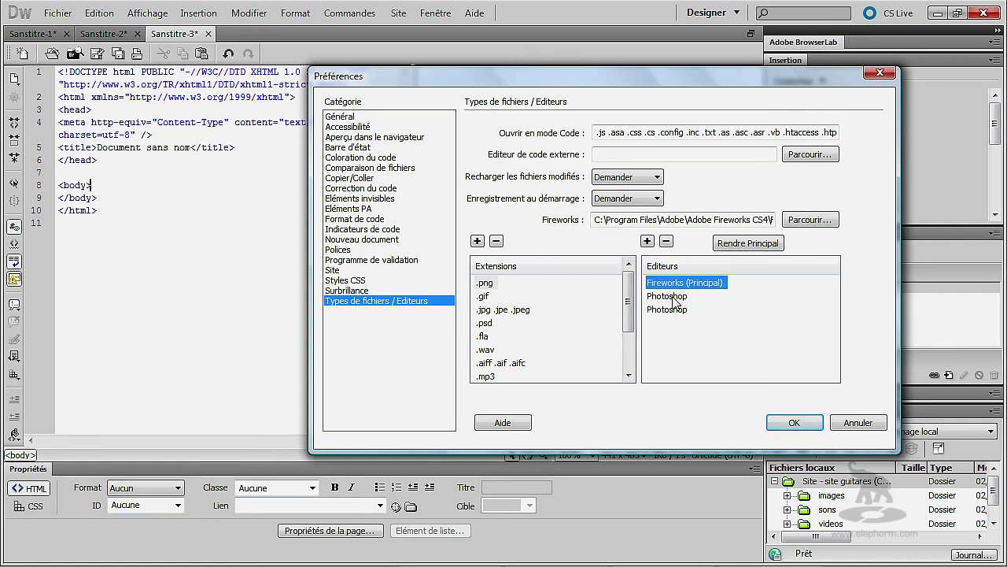
pyautogui.click(674, 297)
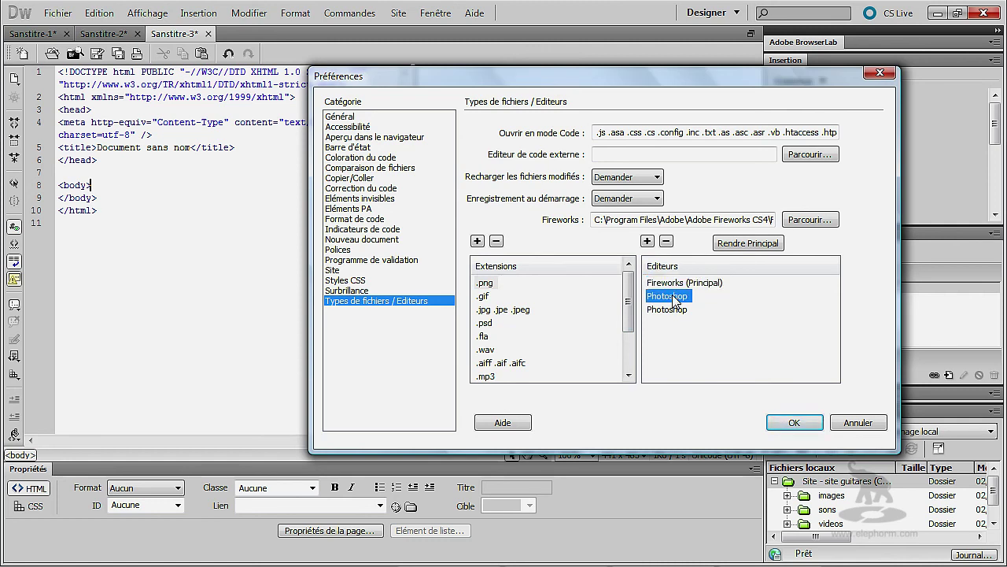
pyautogui.click(740, 244)
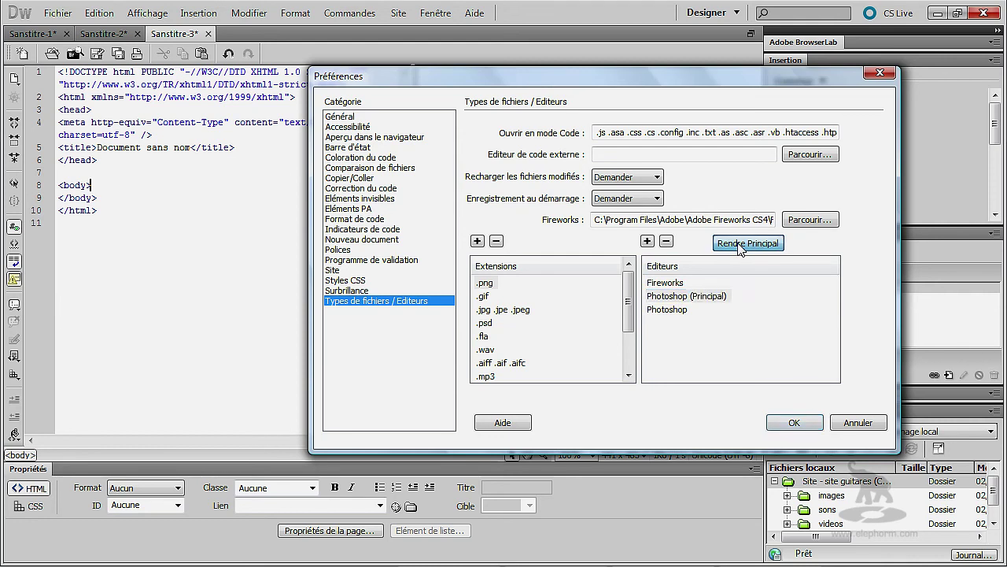
# Make the first Photoshop entry the primary editor for .gif files
pyautogui.click(501, 302)
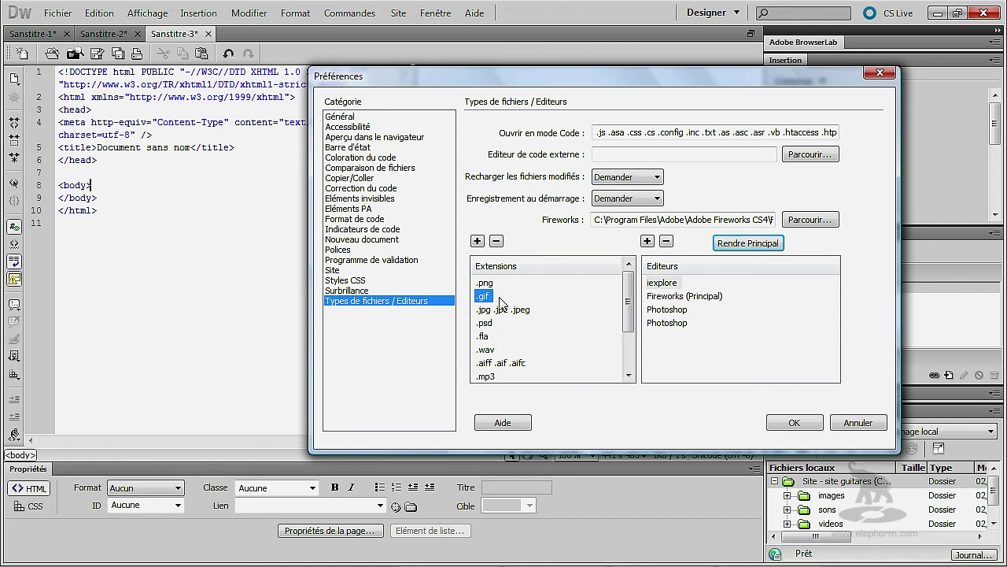
pyautogui.click(669, 309)
pyautogui.click(744, 243)
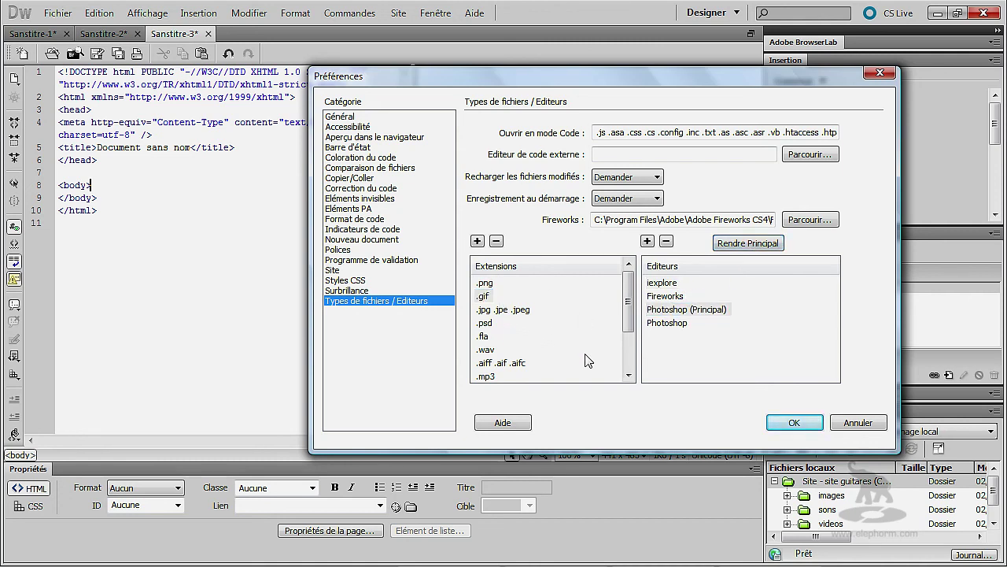
# Check the editors assigned to the .jpg, .psd, .fla and .mp3 extensions, and apply the preferences
pyautogui.click(519, 313)
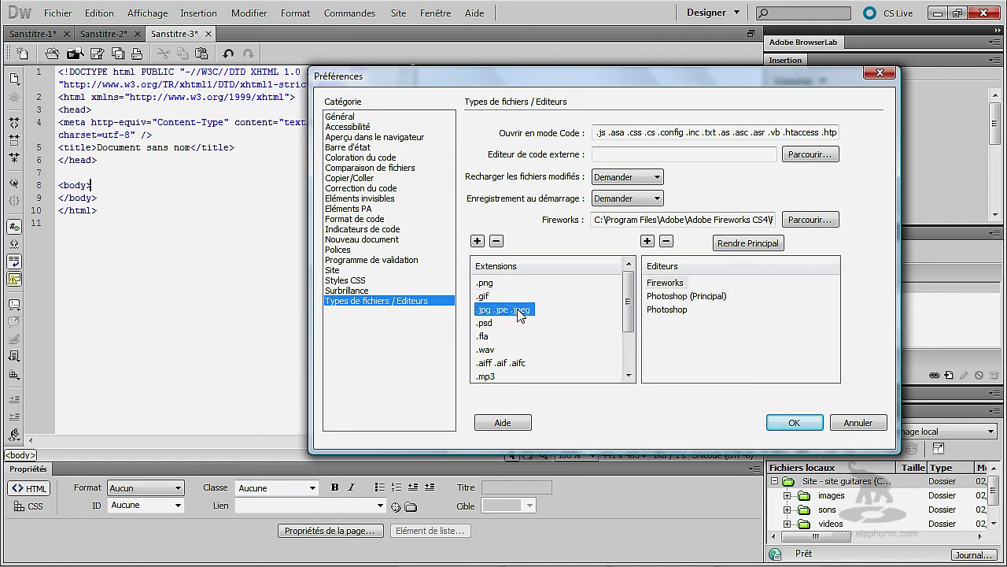
pyautogui.click(486, 324)
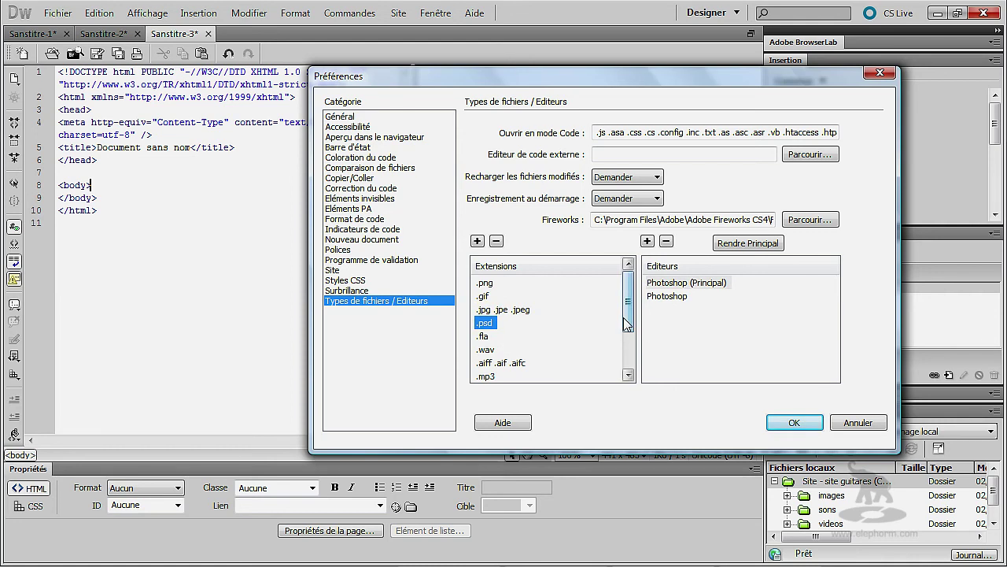
pyautogui.moveTo(627, 318); pyautogui.dragTo(627, 334)
pyautogui.click(488, 311)
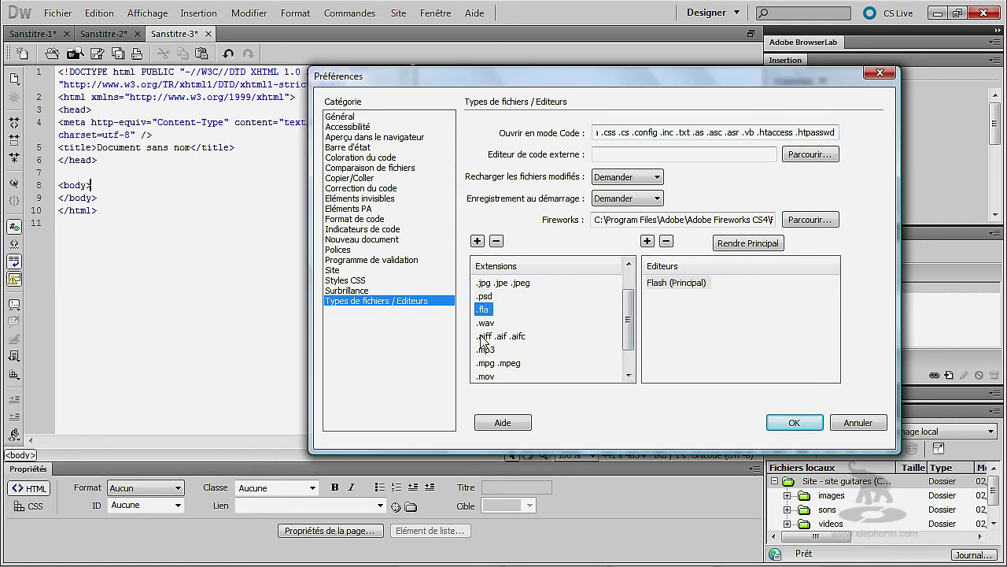
pyautogui.click(497, 323)
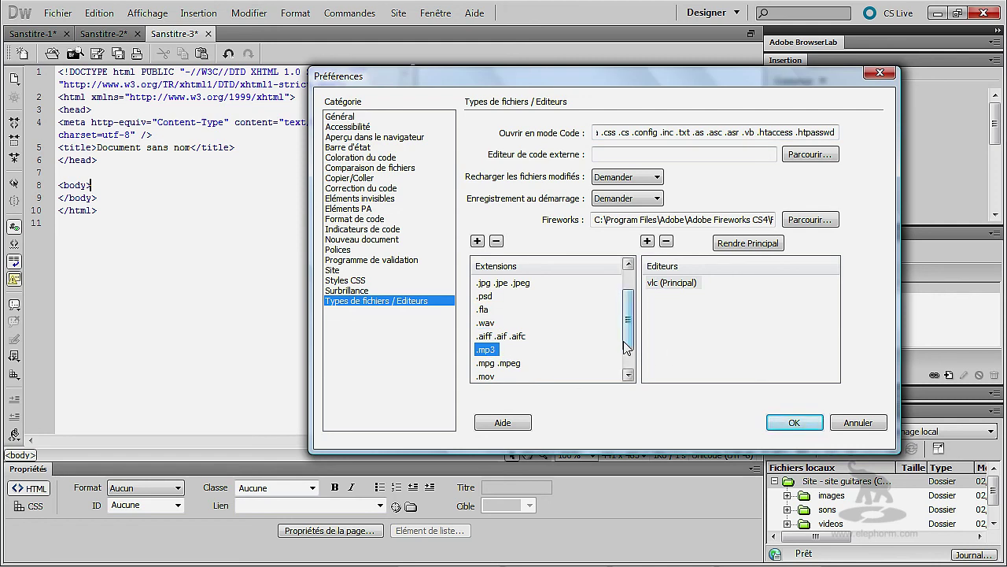
pyautogui.moveTo(631, 341)
pyautogui.mouseDown()
pyautogui.moveTo(628, 367)
pyautogui.moveTo(636, 325)
pyautogui.mouseUp()
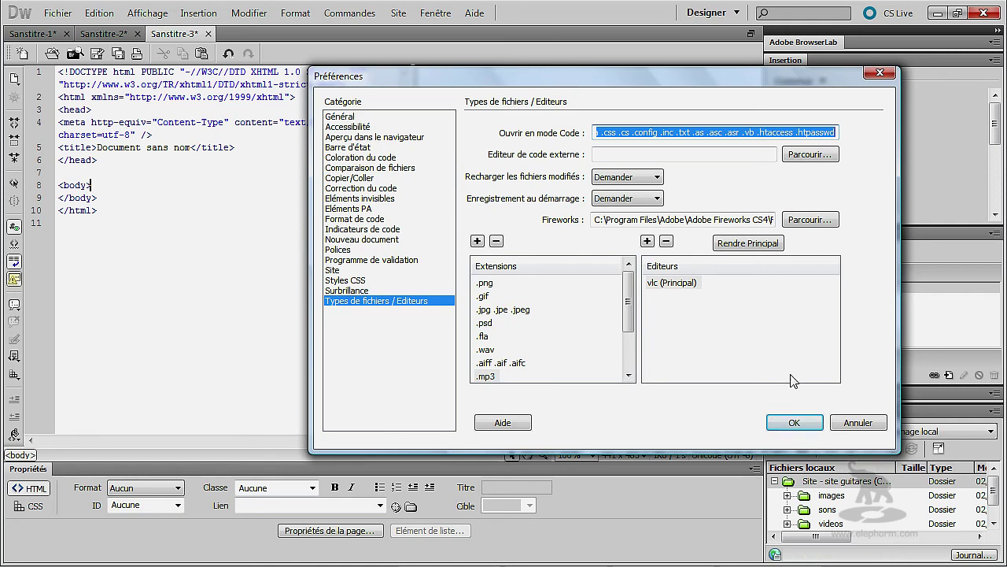
pyautogui.click(791, 423)
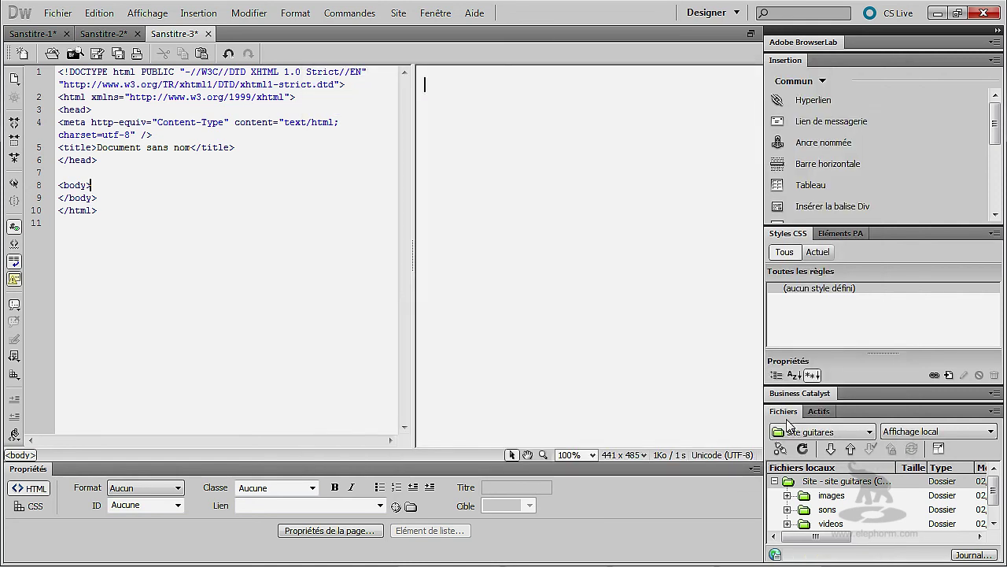